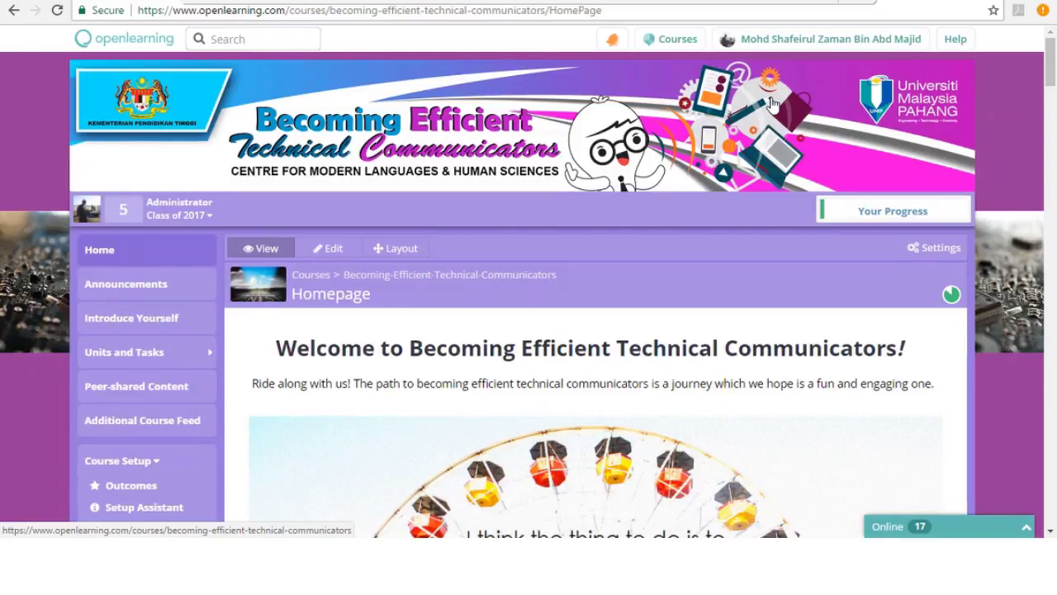
# Read through the homepage and highlight the sentence about the four compulsory assessments
pyautogui.scroll(-1, 653, 312)
pyautogui.scroll(-1, 653, 313)
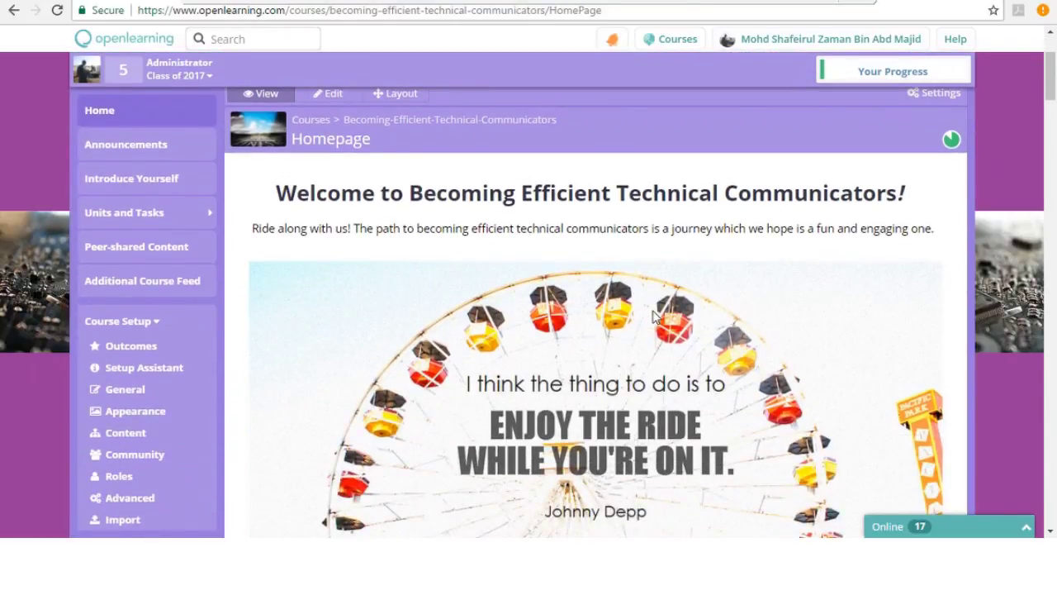
pyautogui.scroll(-3, 653, 314)
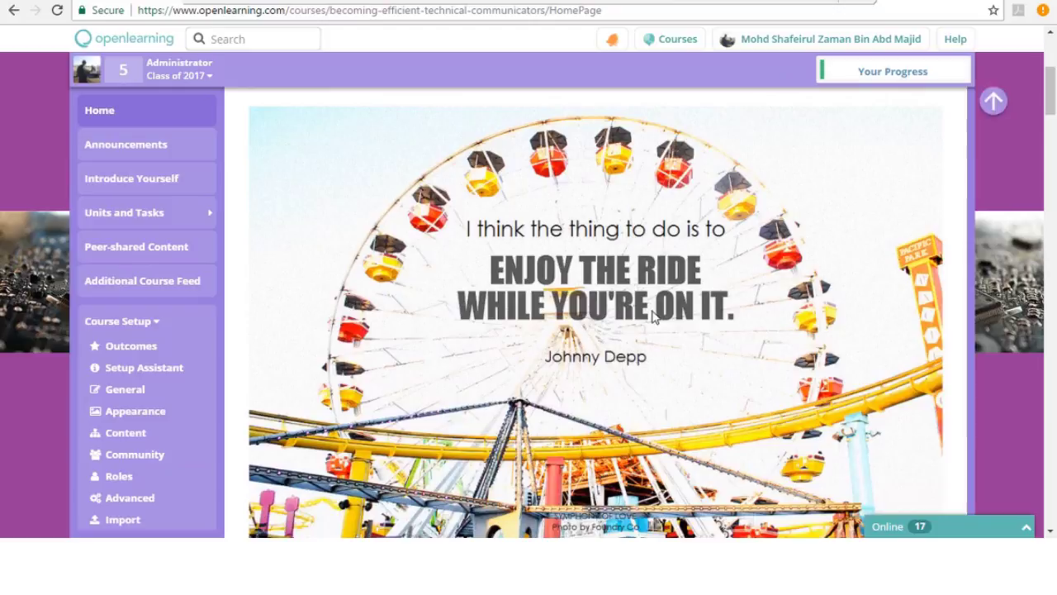
pyautogui.scroll(-10, 647, 313)
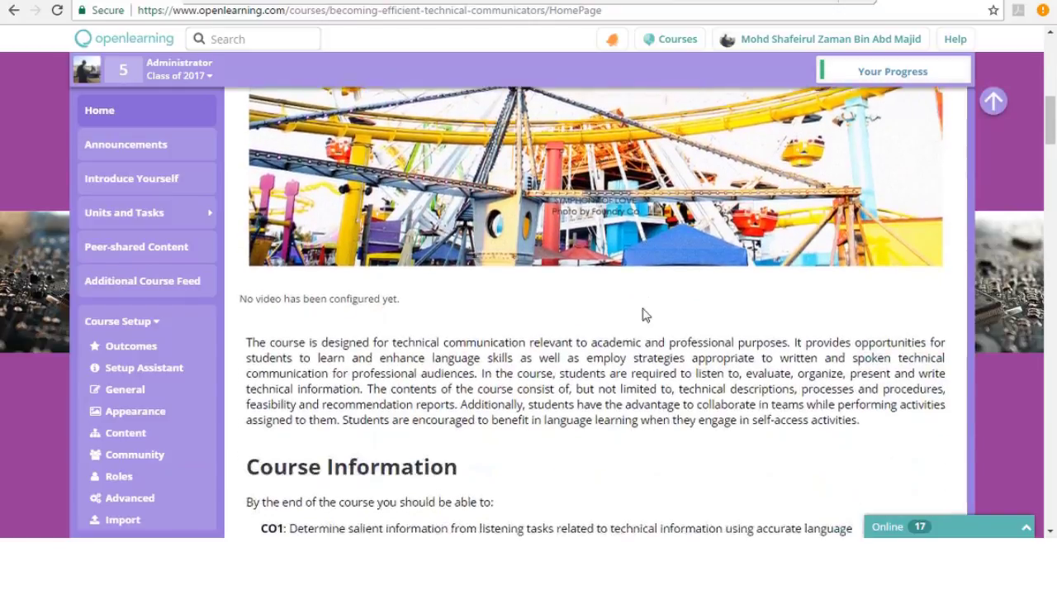
pyautogui.scroll(12, 642, 306)
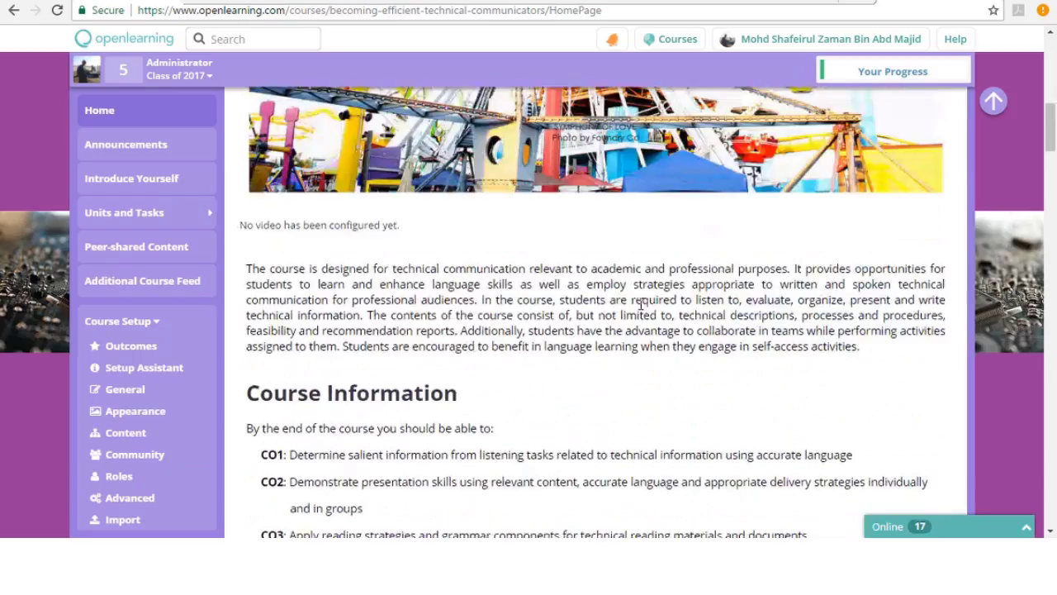
pyautogui.scroll(2, 643, 308)
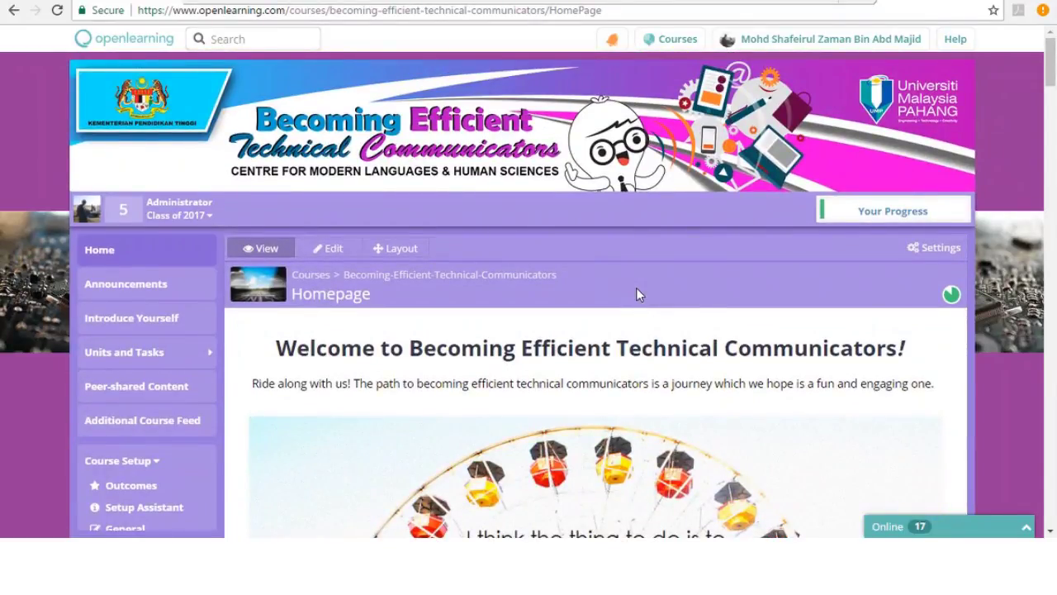
pyautogui.scroll(-3, 636, 289)
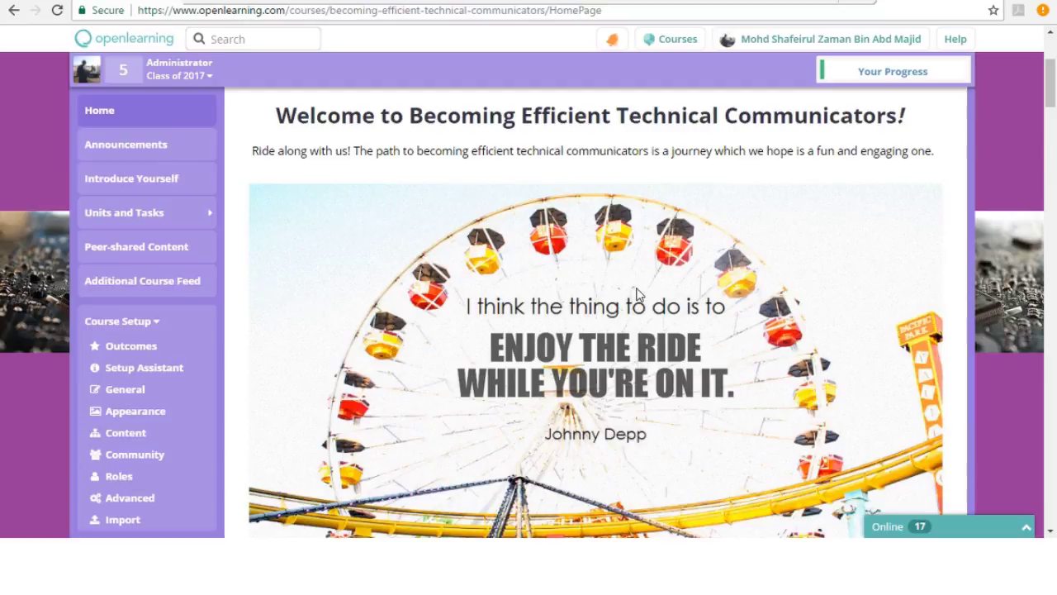
pyautogui.scroll(-2, 637, 295)
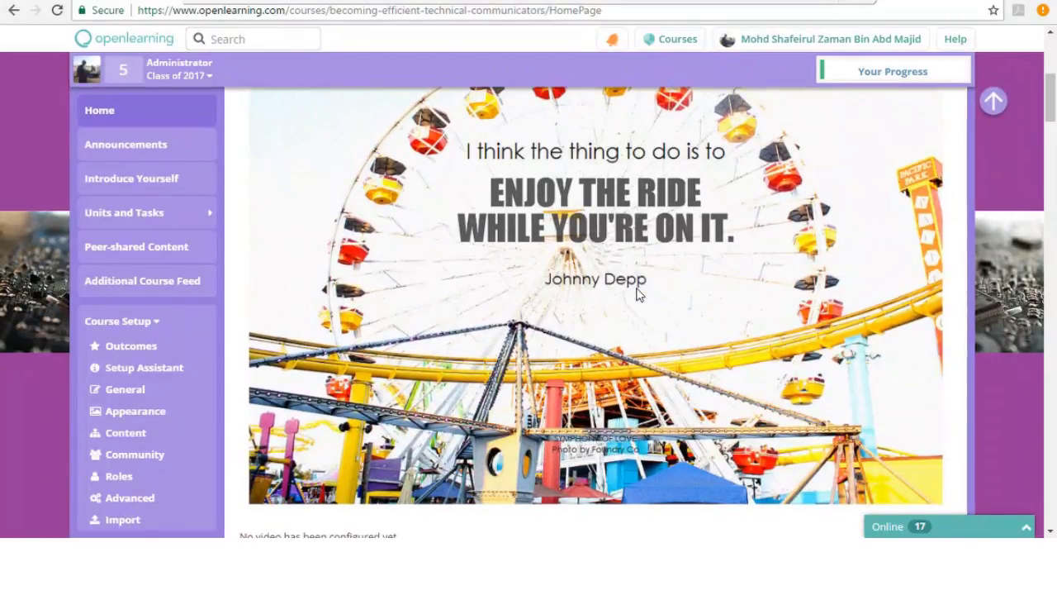
pyautogui.scroll(-4, 637, 295)
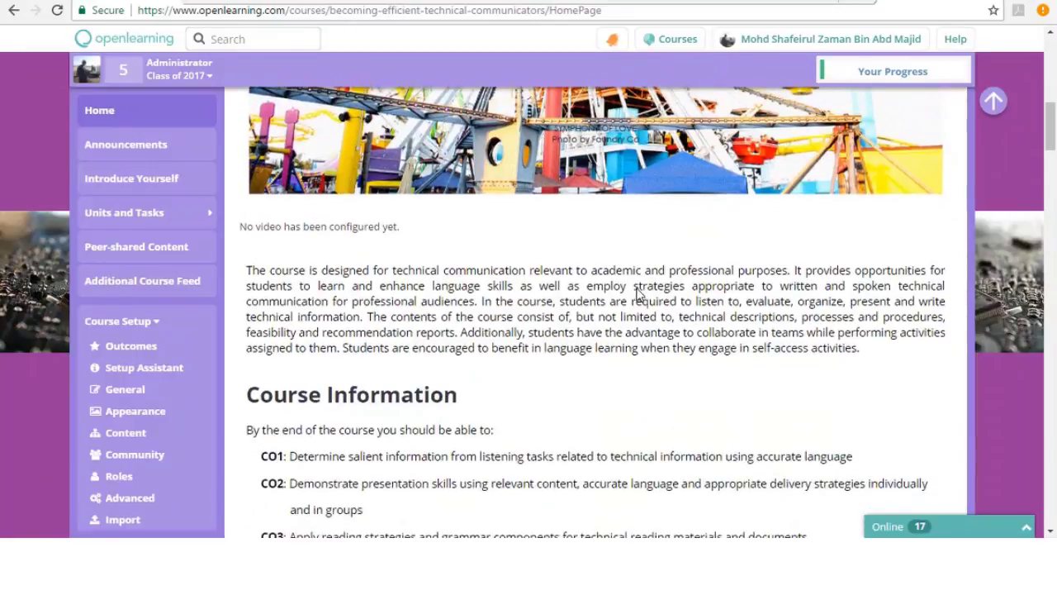
pyautogui.scroll(-1, 637, 295)
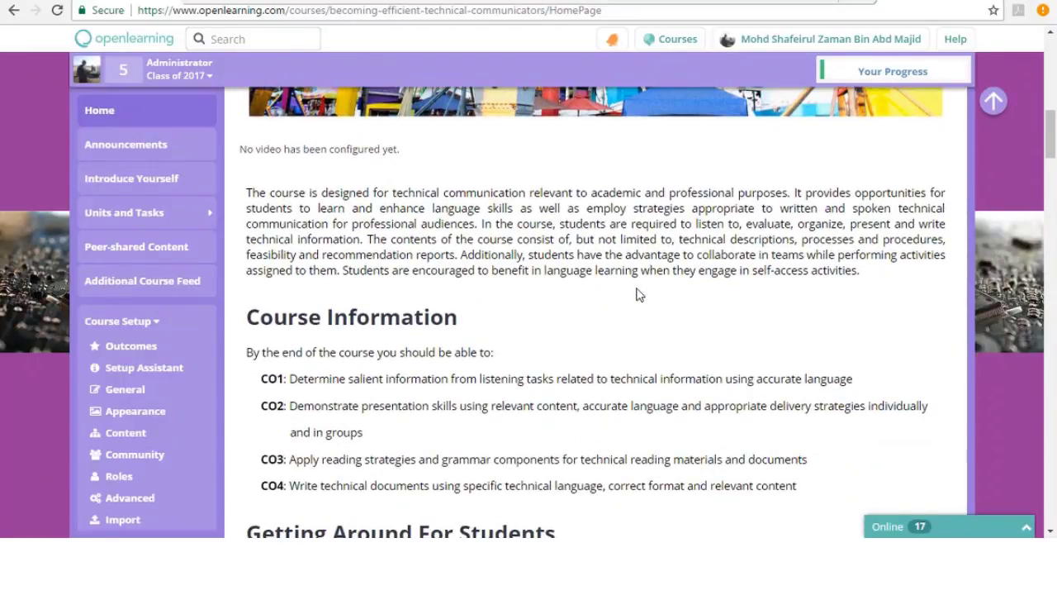
pyautogui.scroll(-2, 637, 294)
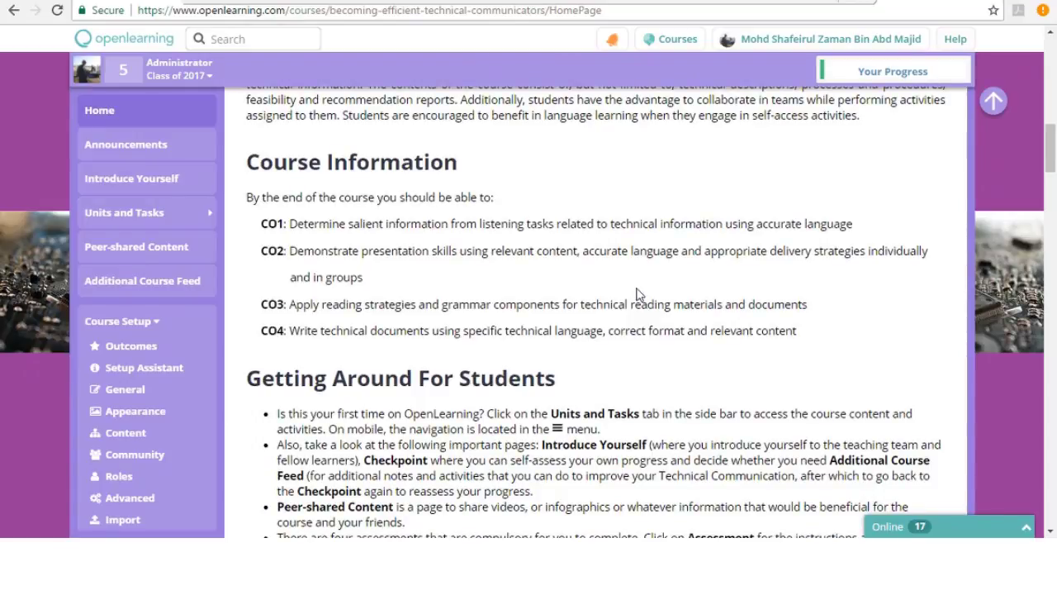
pyautogui.scroll(-3, 637, 295)
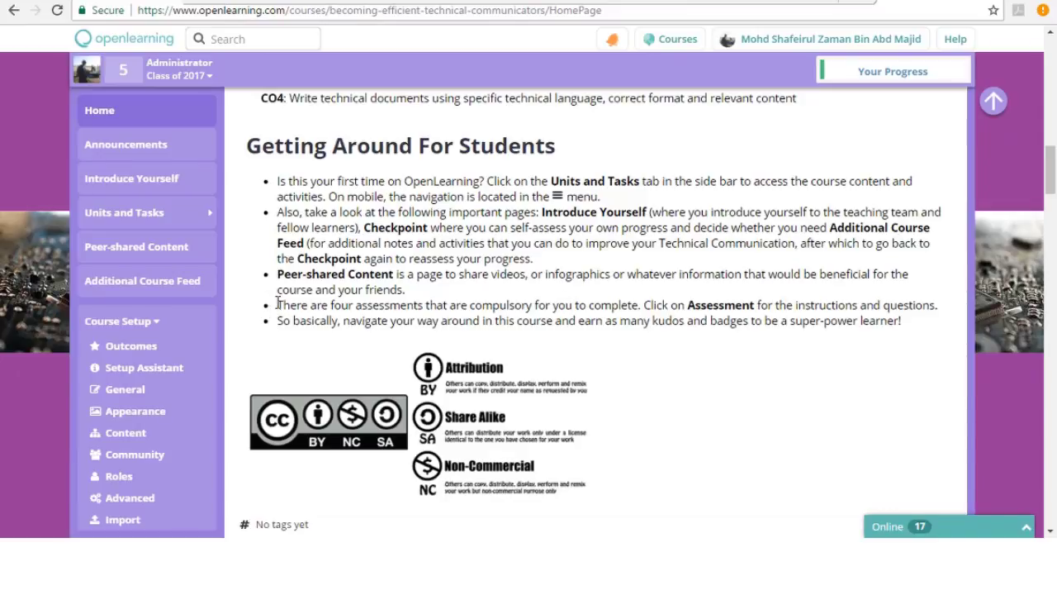
pyautogui.moveTo(278, 304); pyautogui.dragTo(938, 305)
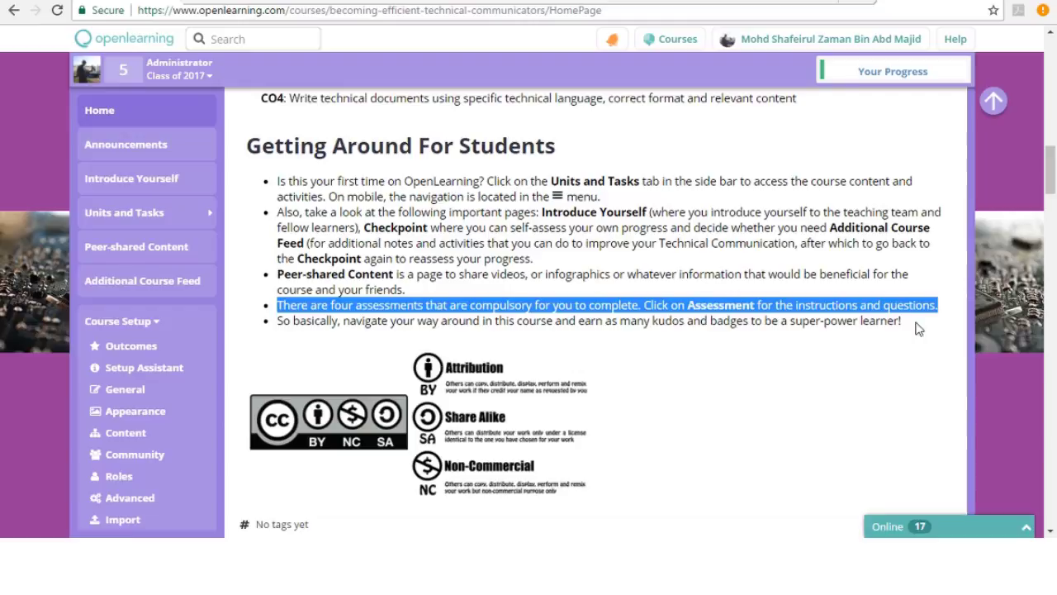
pyautogui.scroll(-2, 768, 371)
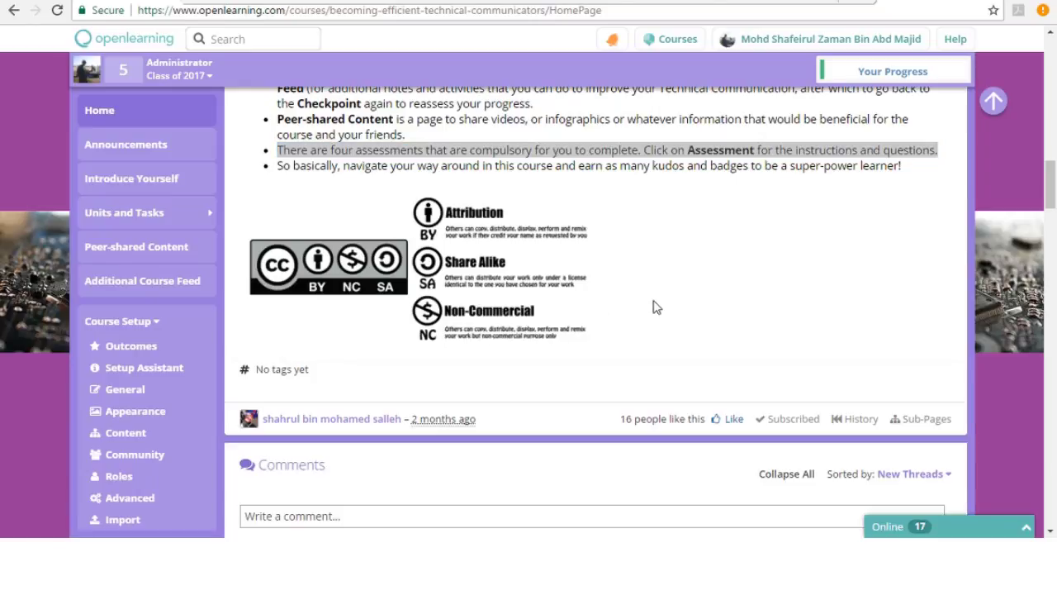
pyautogui.scroll(20, 657, 309)
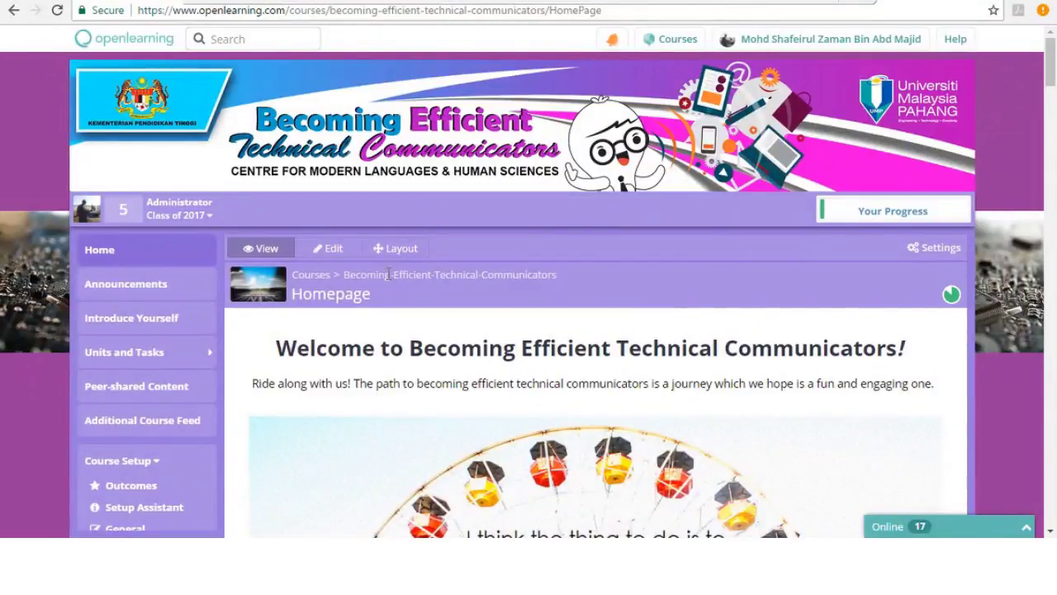
# Put the homepage into editing and drop a Video widget below the Welcome block
pyautogui.click(328, 250)
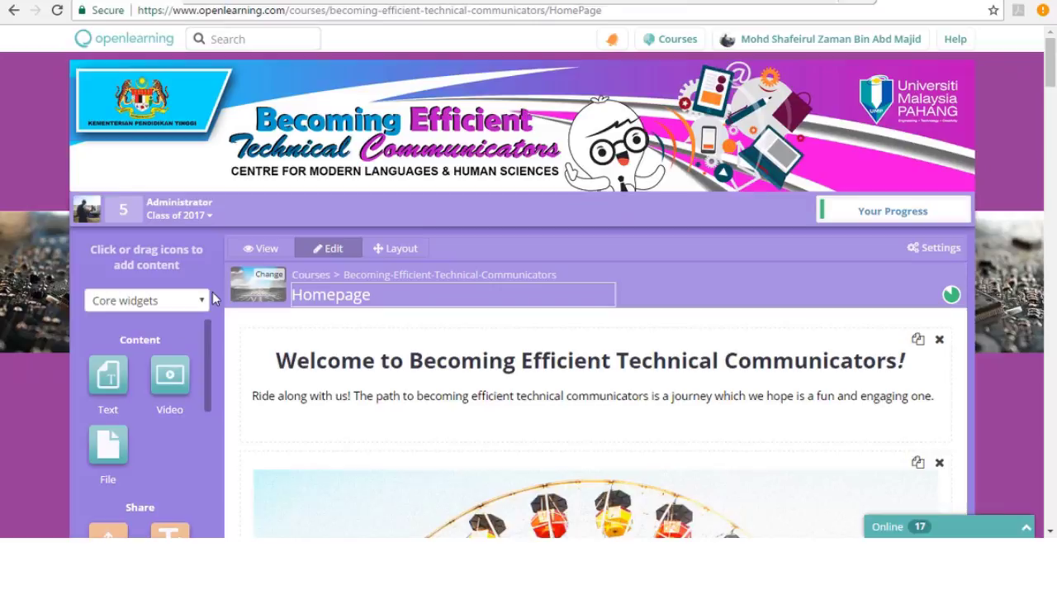
pyautogui.scroll(-1, 213, 291)
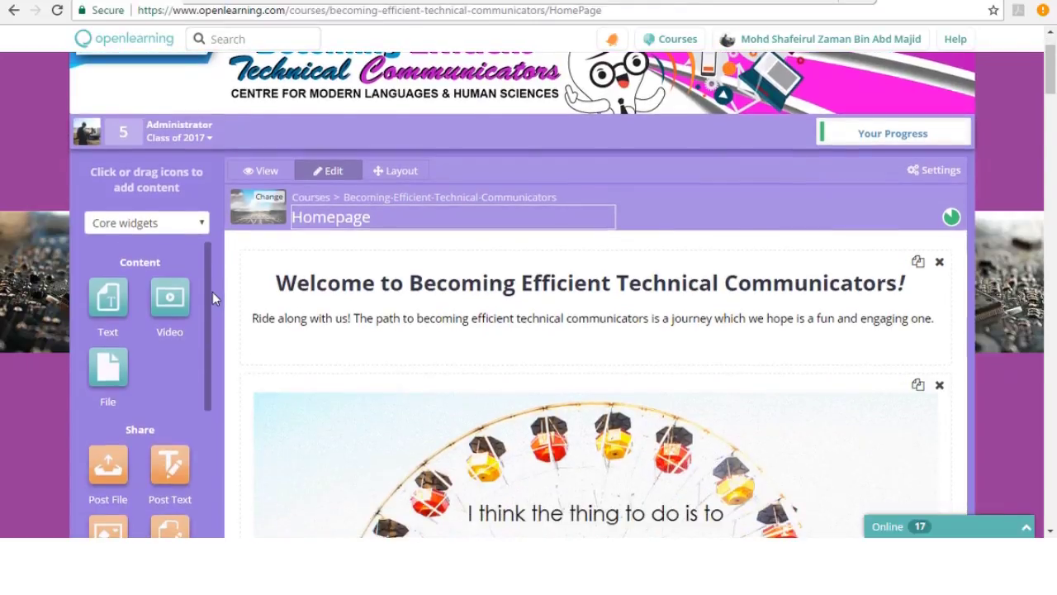
pyautogui.scroll(-4, 148, 330)
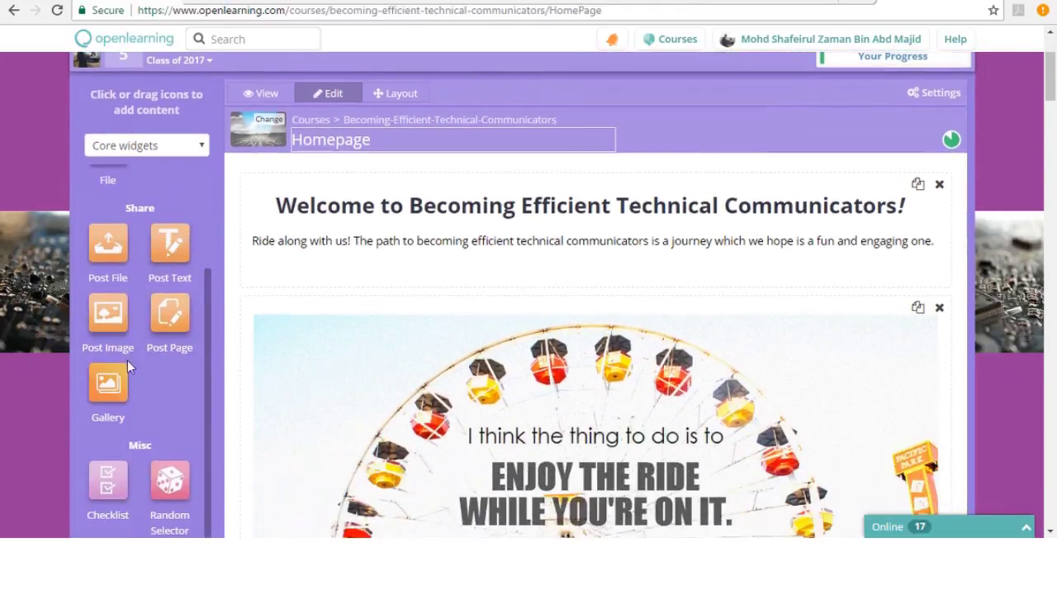
pyautogui.scroll(5, 124, 393)
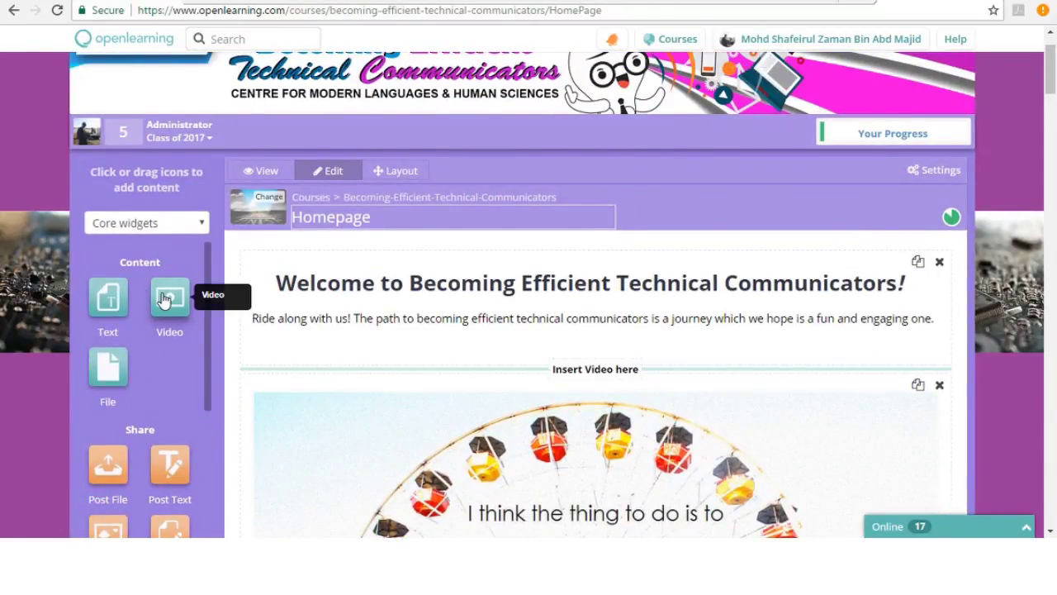
pyautogui.moveTo(163, 300); pyautogui.dragTo(567, 327)
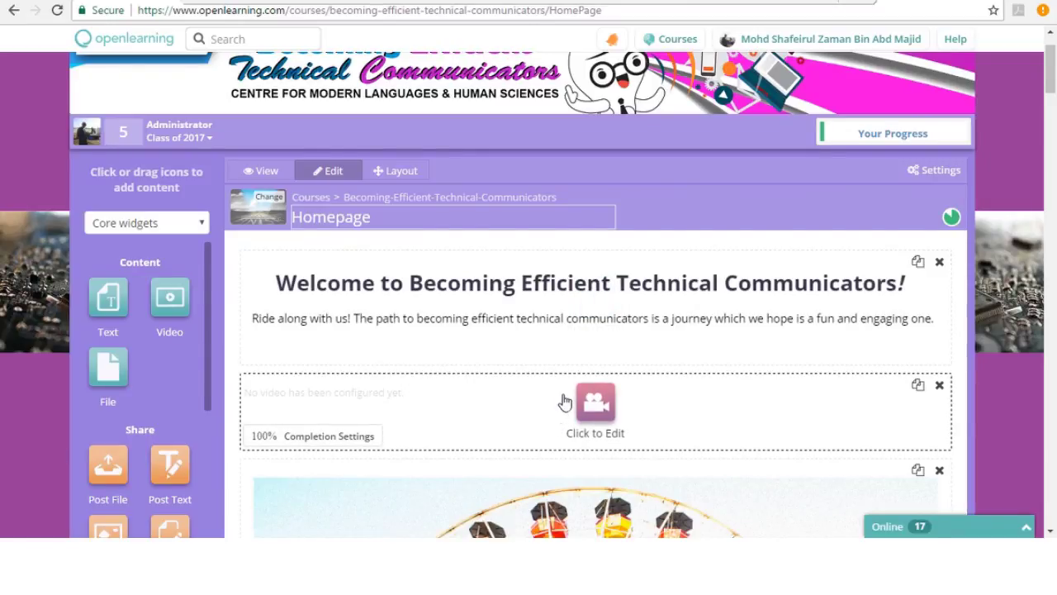
# Title the new video block 'Becoming Efficient Technical Communicators'
pyautogui.scroll(-1, 566, 398)
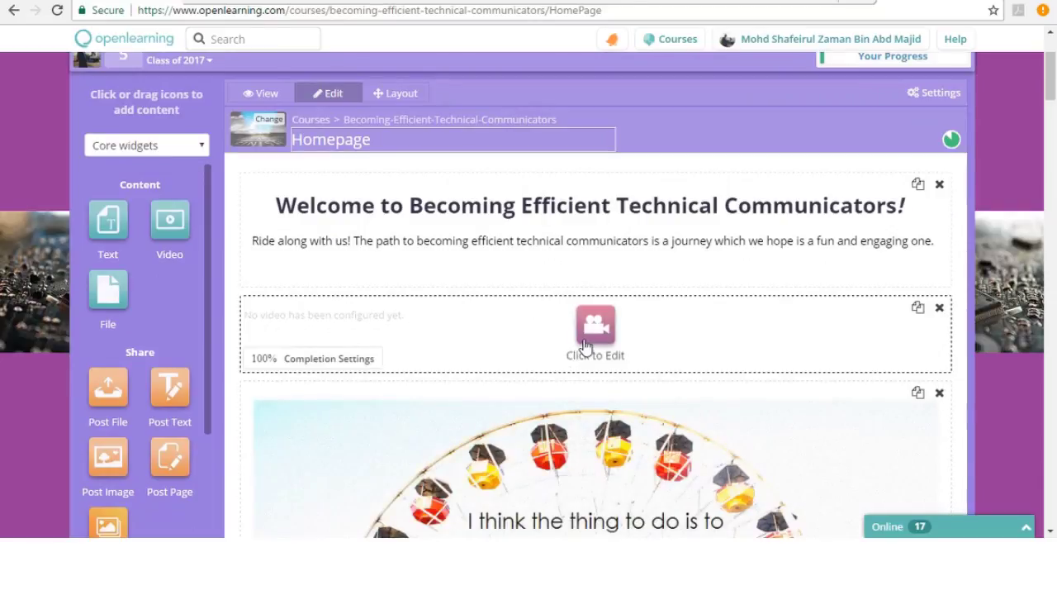
pyautogui.click(593, 326)
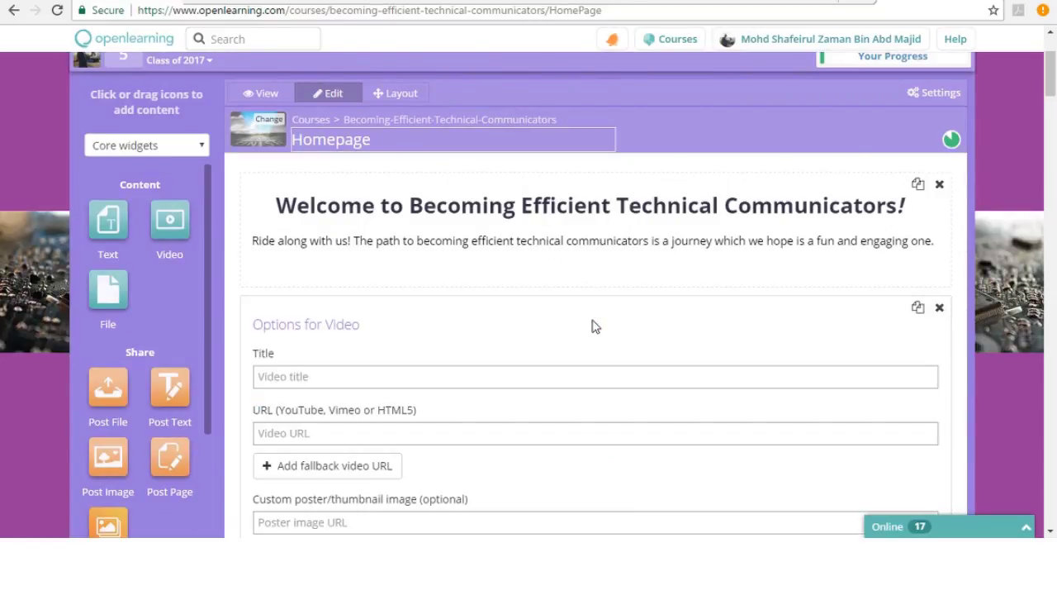
pyautogui.click(324, 377)
pyautogui.write('Bec')
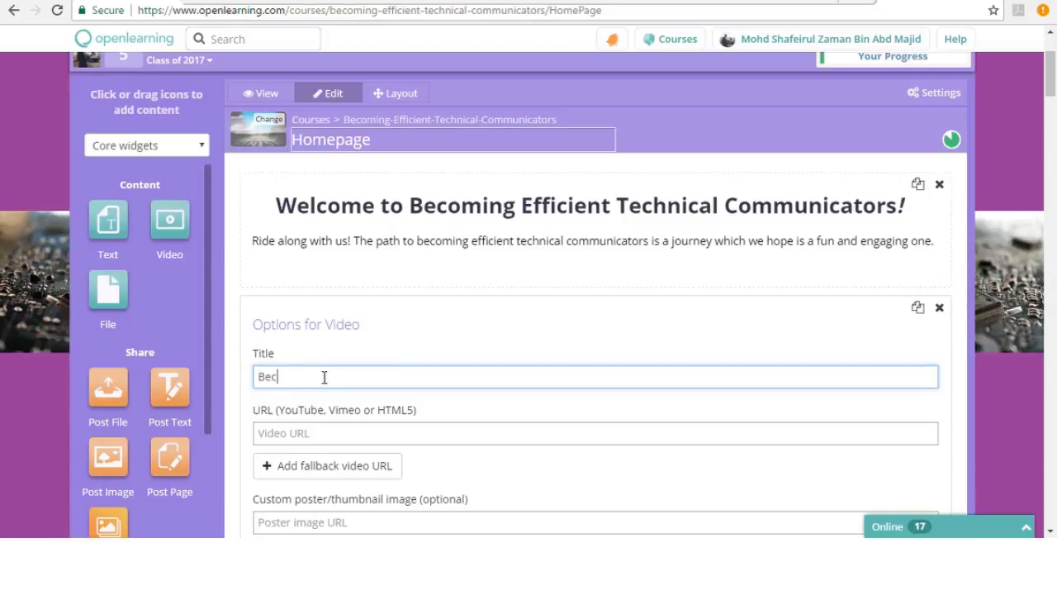
pyautogui.write('oming Efficient Technical CO')
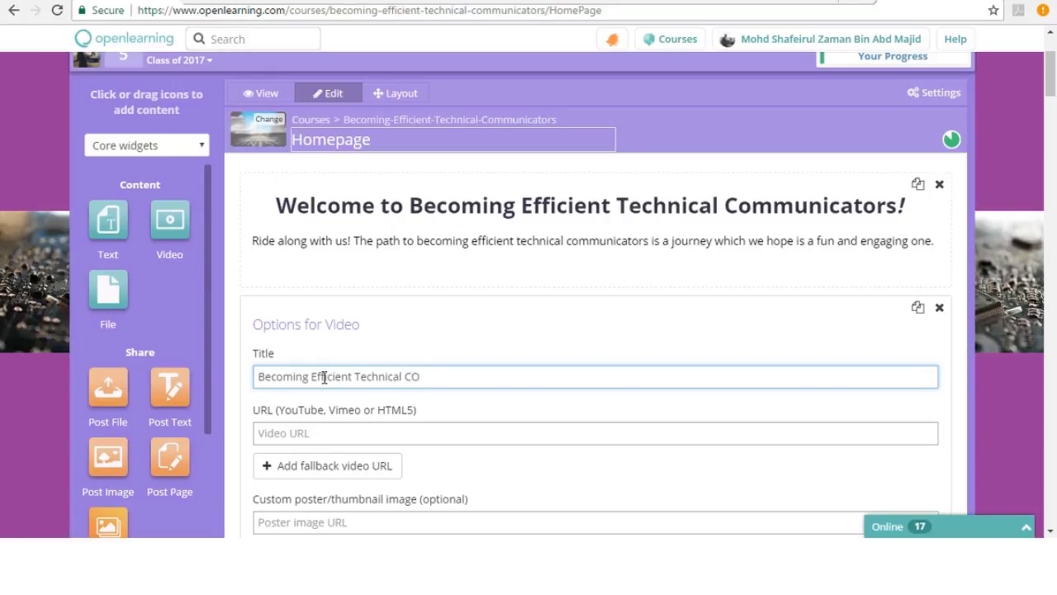
pyautogui.press('BackSpace')
pyautogui.write('omuunicators')
pyautogui.click(434, 376)
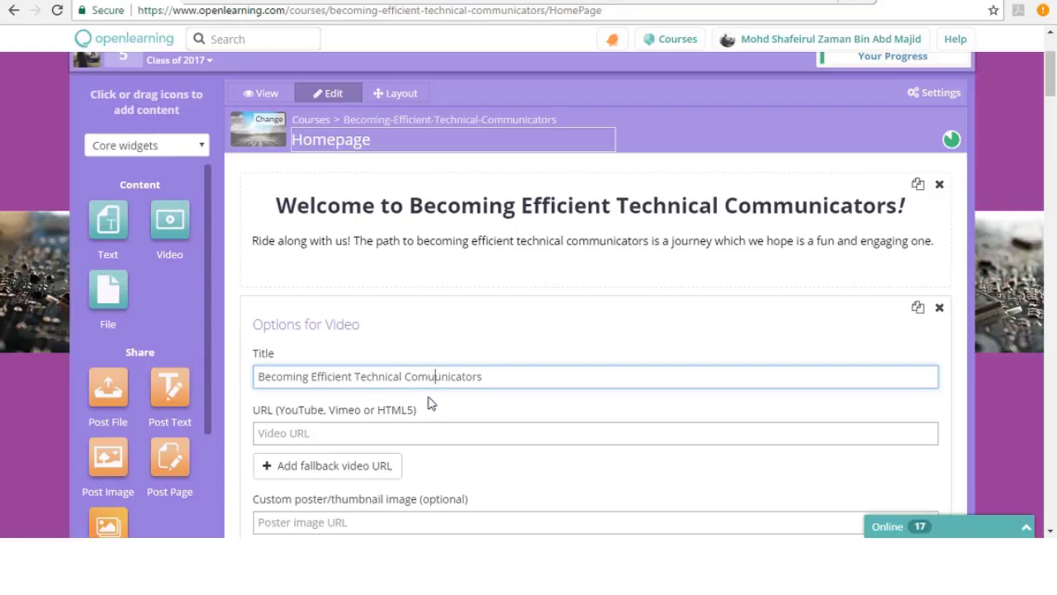
pyautogui.press('BackSpace')
pyautogui.write('m')
# Leave the video URL blank and save the video block with Finish Editing
pyautogui.scroll(-2, 438, 405)
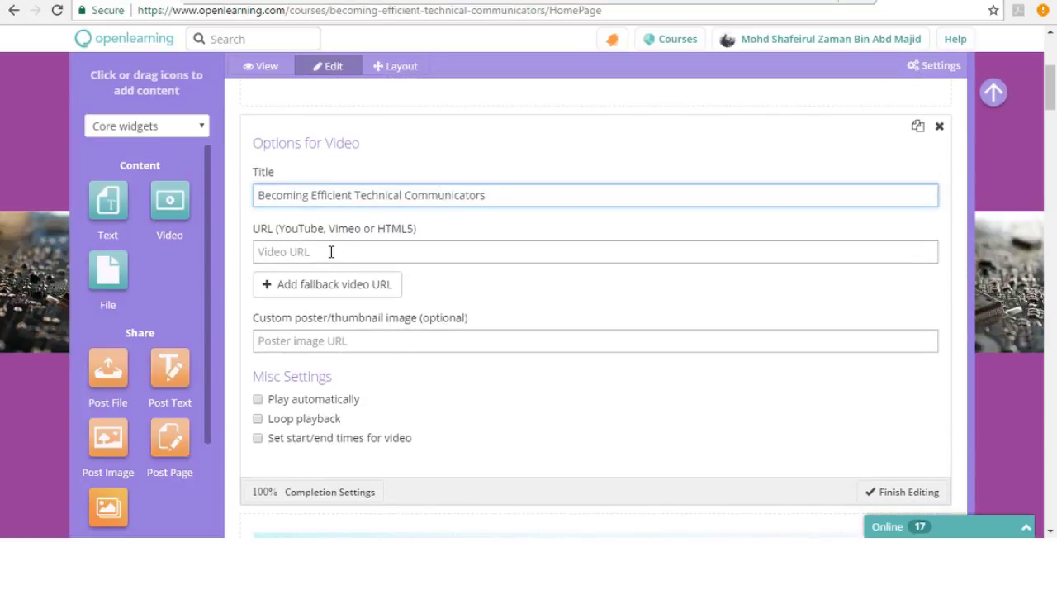
pyautogui.click(332, 252)
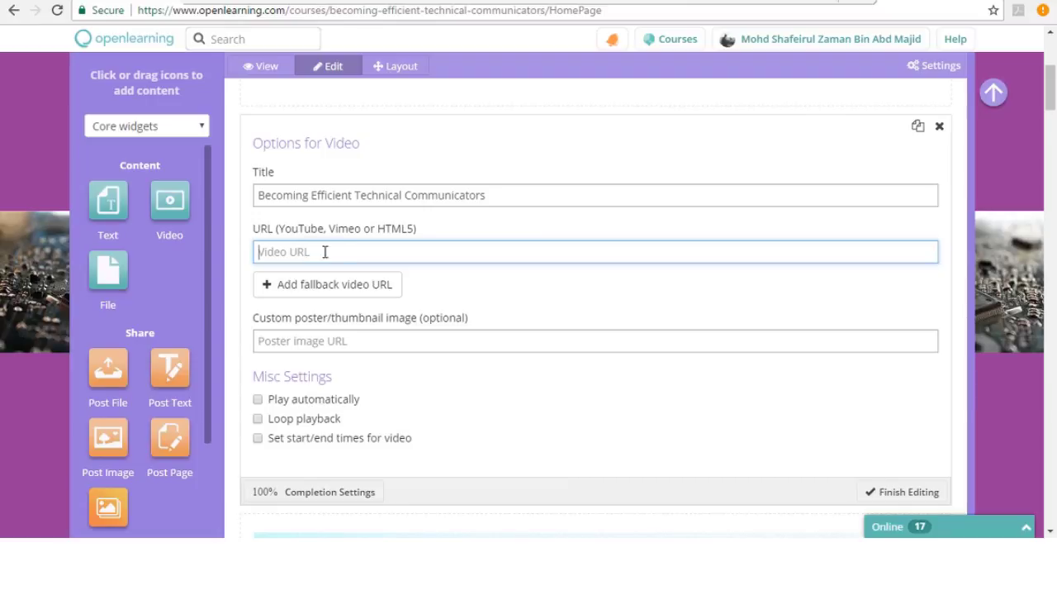
pyautogui.scroll(-2, 366, 378)
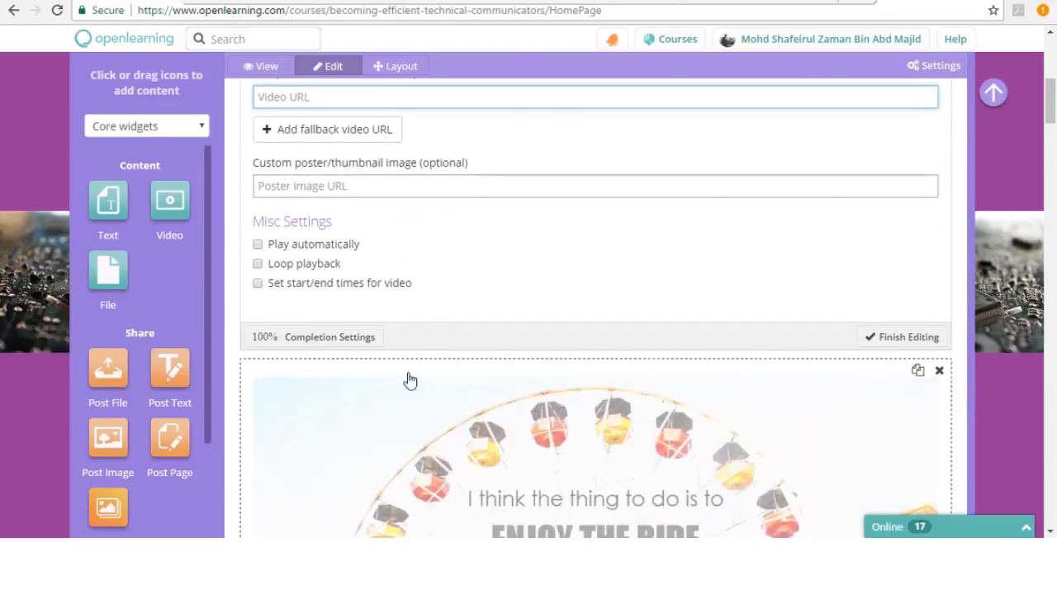
pyautogui.click(911, 339)
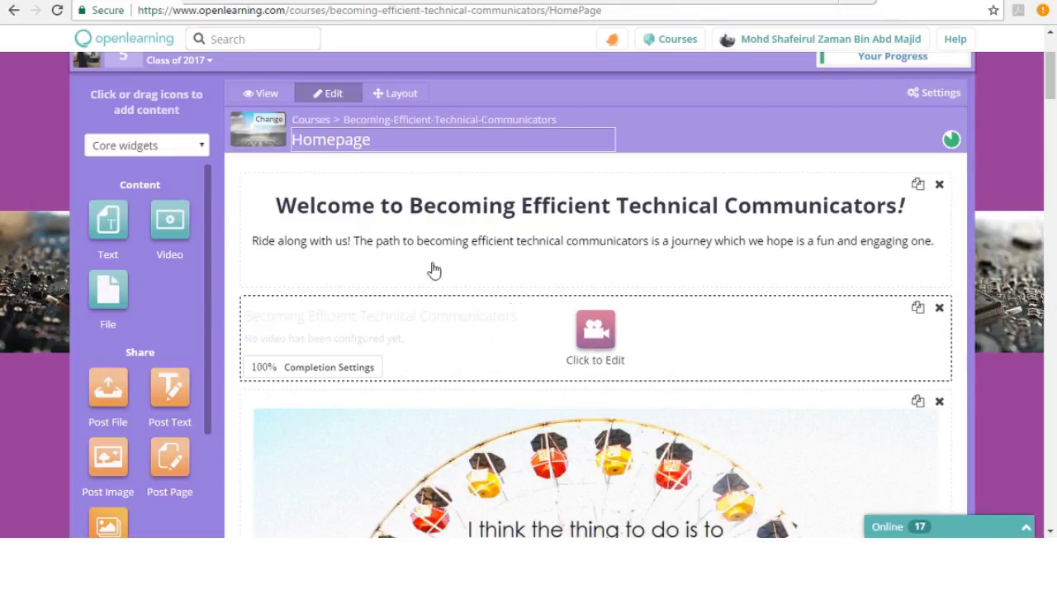
# Switch to View mode and scroll up to the course banner
pyautogui.click(261, 93)
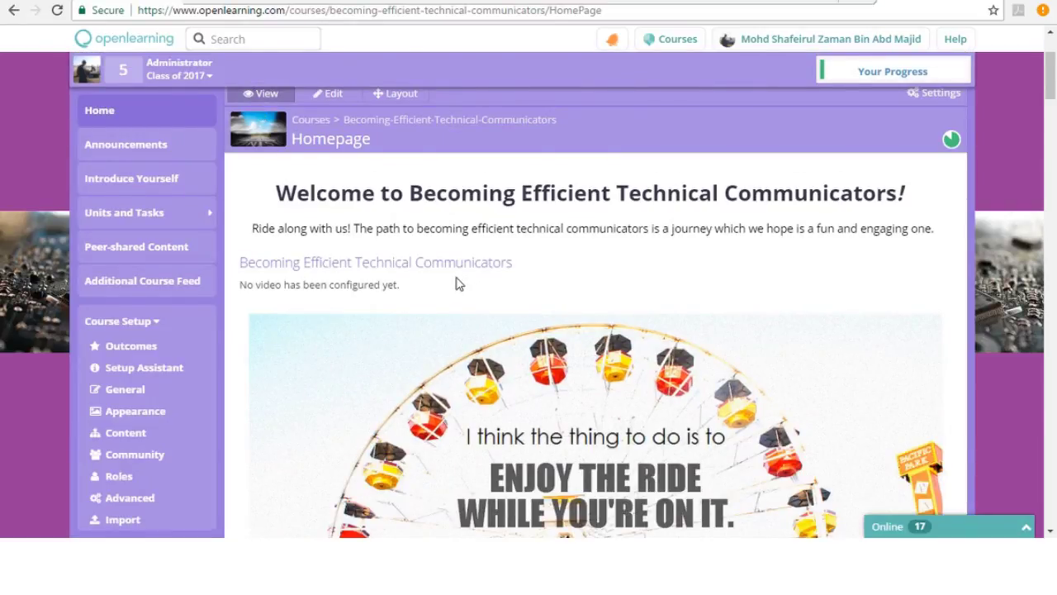
pyautogui.scroll(1, 463, 287)
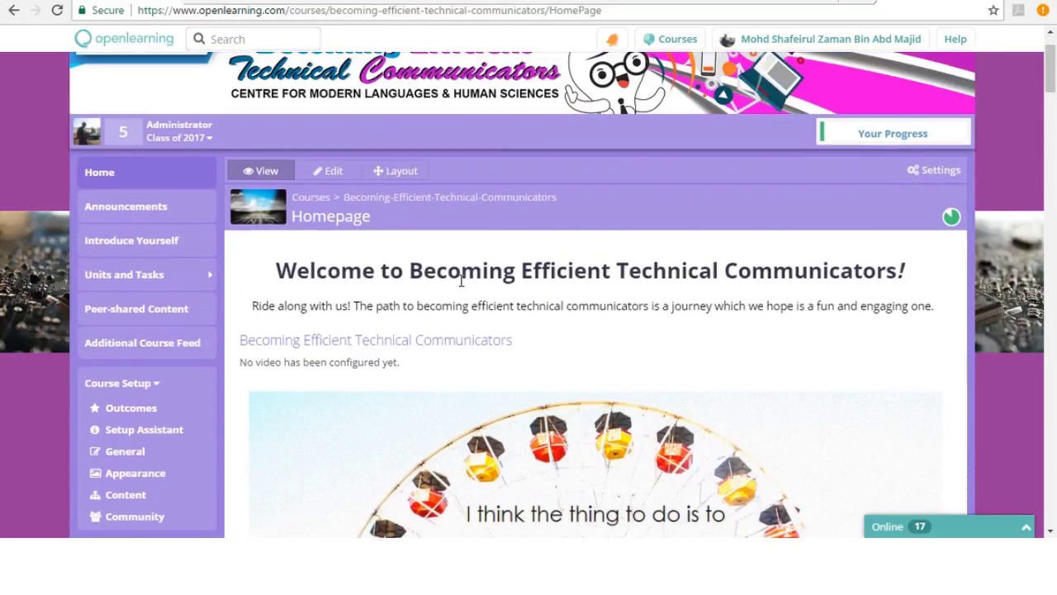
# In Layout mode, drag the video block above the welcome message
pyautogui.click(396, 170)
pyautogui.moveTo(495, 364)
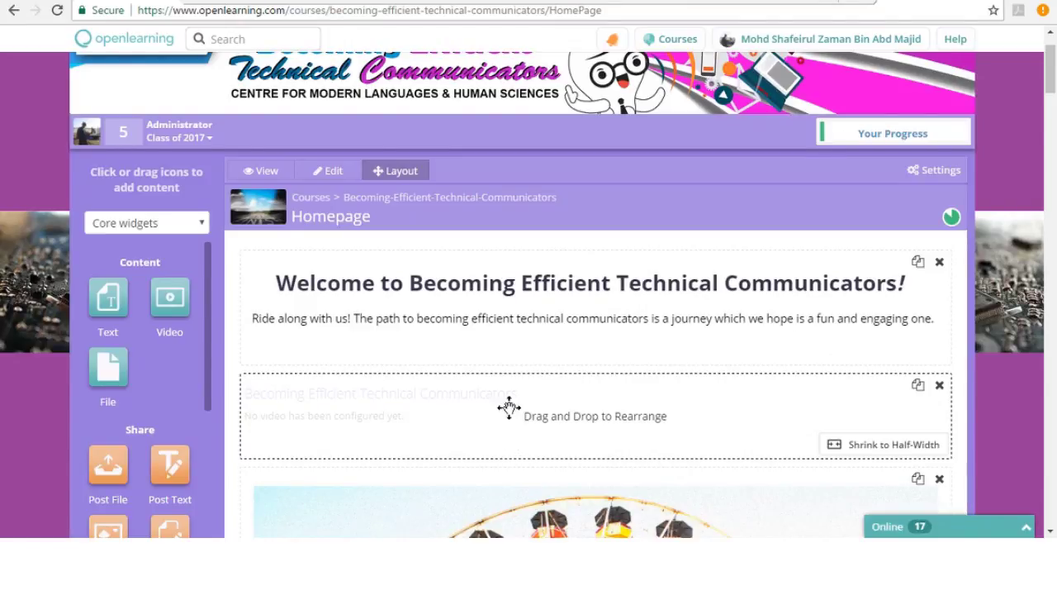
pyautogui.moveTo(520, 308)
pyautogui.moveTo(549, 415)
pyautogui.moveTo(549, 416); pyautogui.dragTo(547, 281)
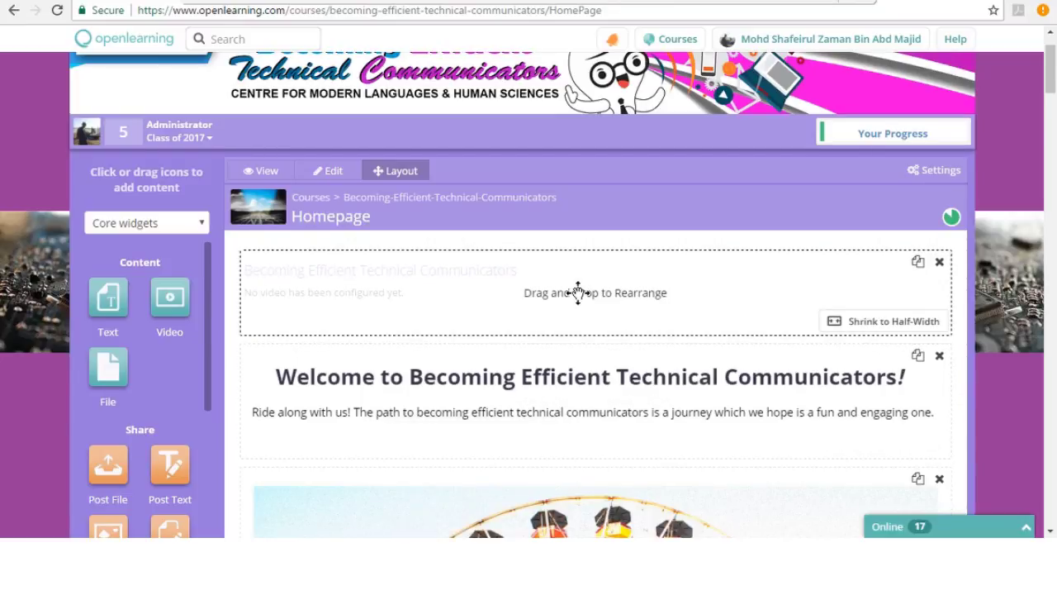
# Switch to Edit mode, then back to View mode to show the learner homepage
pyautogui.click(313, 174)
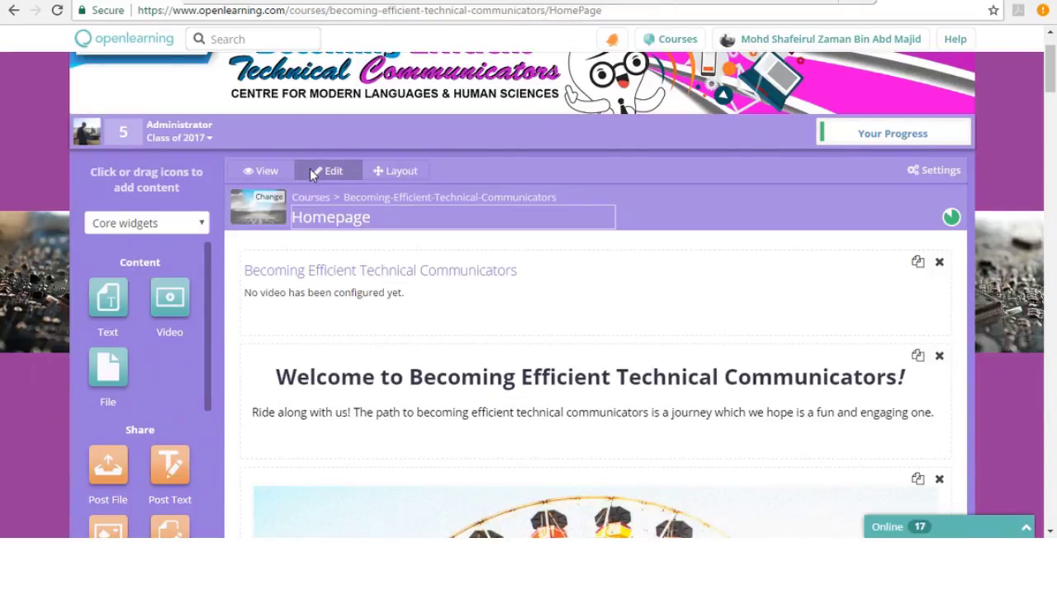
pyautogui.click(252, 174)
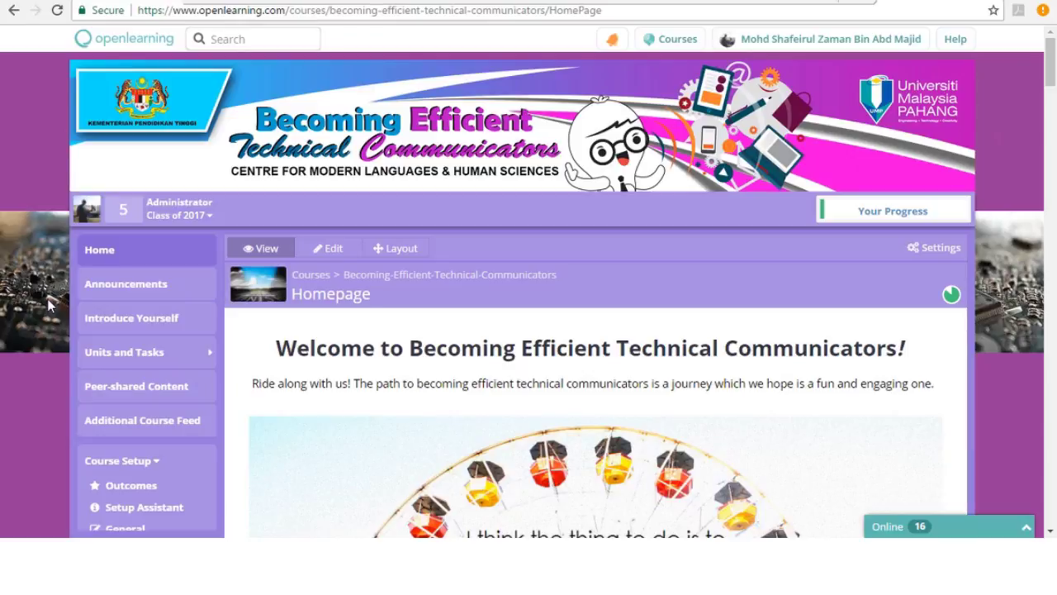
# Open Course Setup > Content and scroll down to the Add a New Module field
pyautogui.scroll(-2, 47, 298)
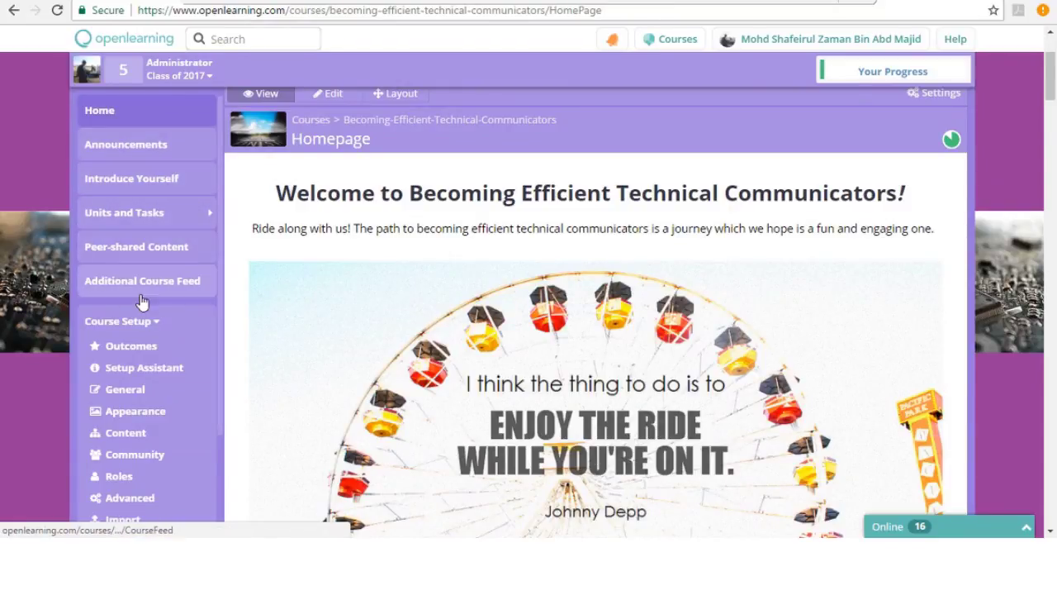
pyautogui.scroll(-1, 102, 330)
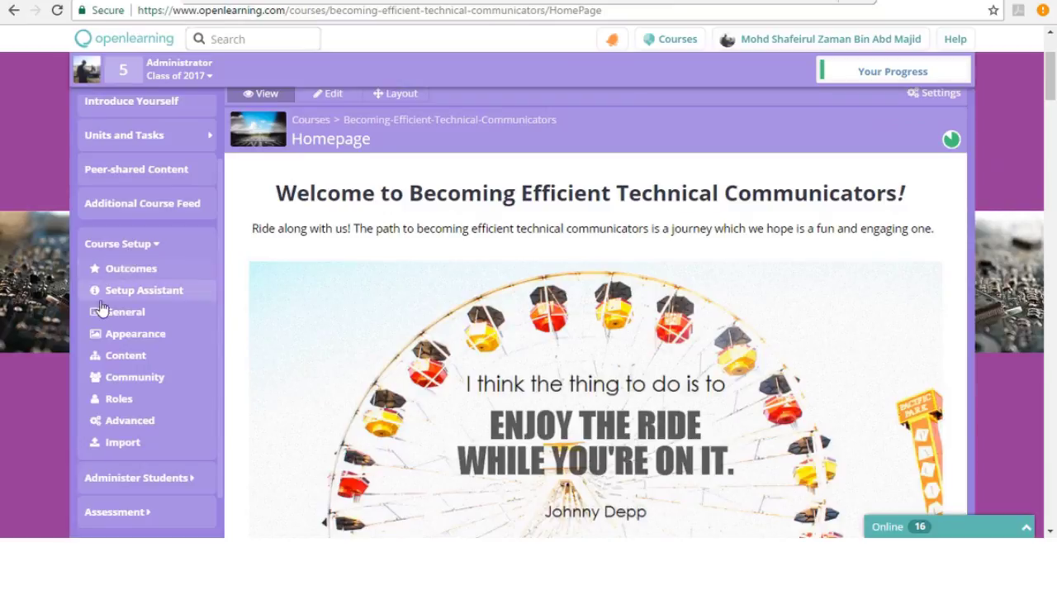
pyautogui.click(102, 362)
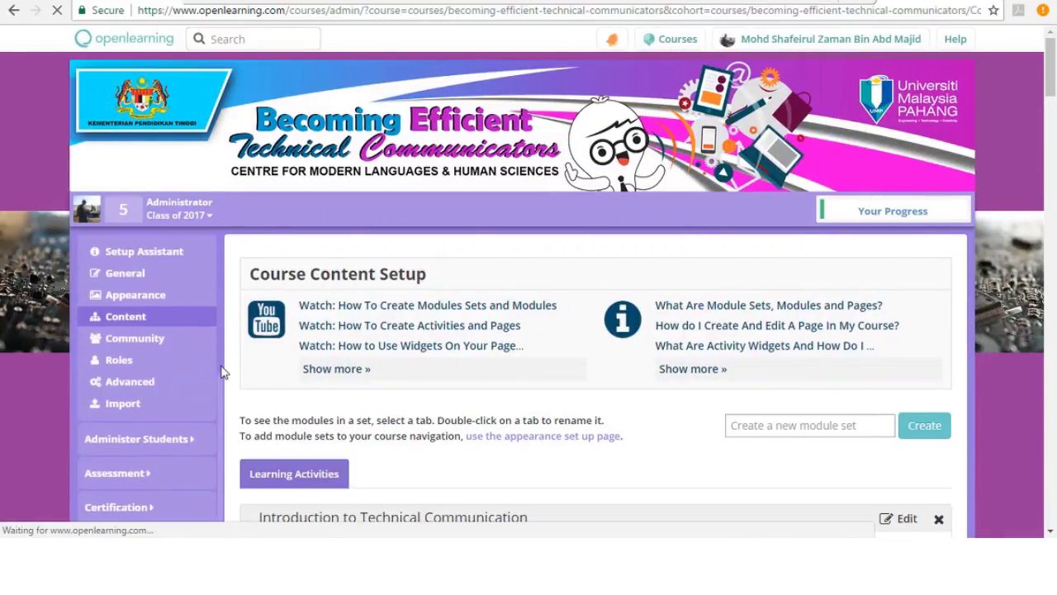
pyautogui.scroll(-3, 231, 364)
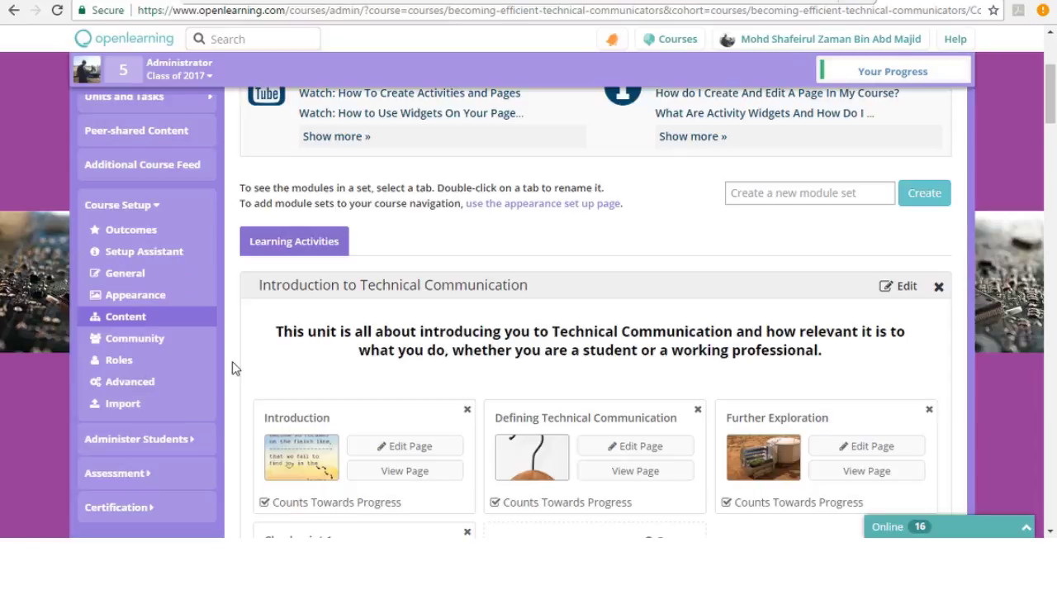
pyautogui.scroll(-1, 232, 368)
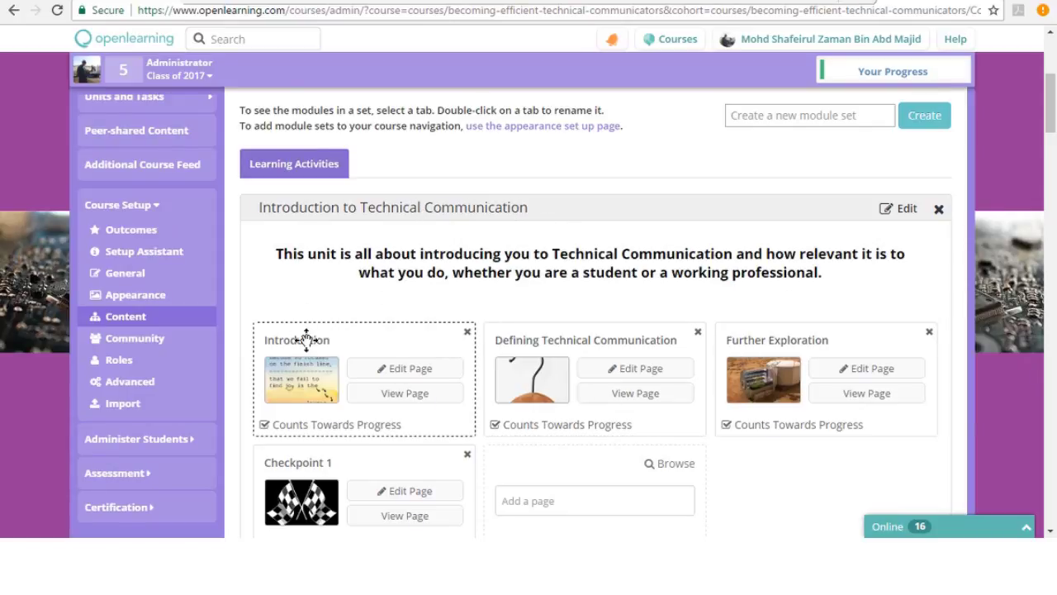
pyautogui.scroll(-1, 633, 448)
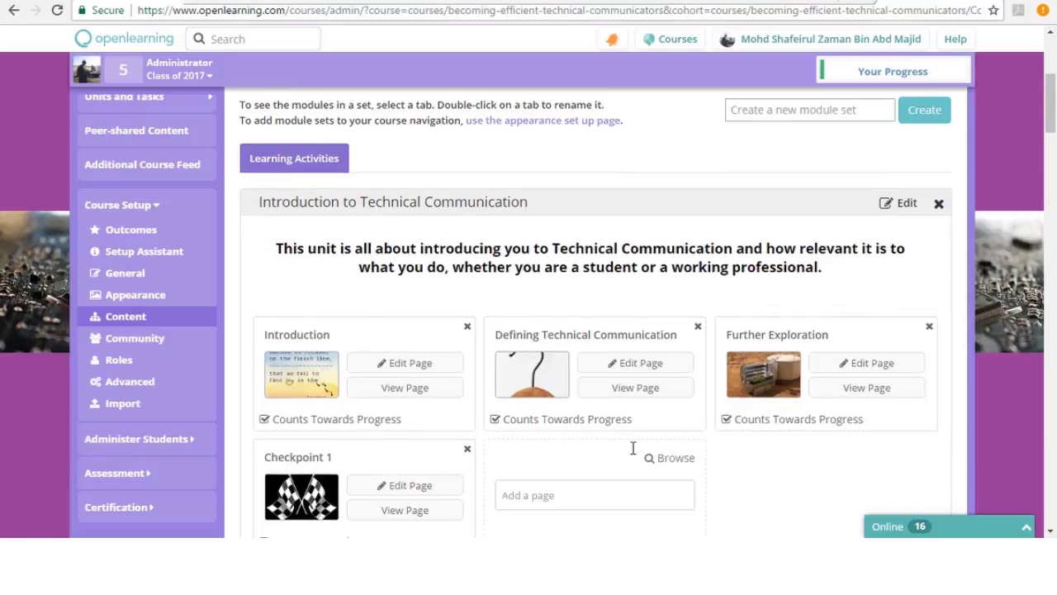
pyautogui.scroll(-2, 416, 411)
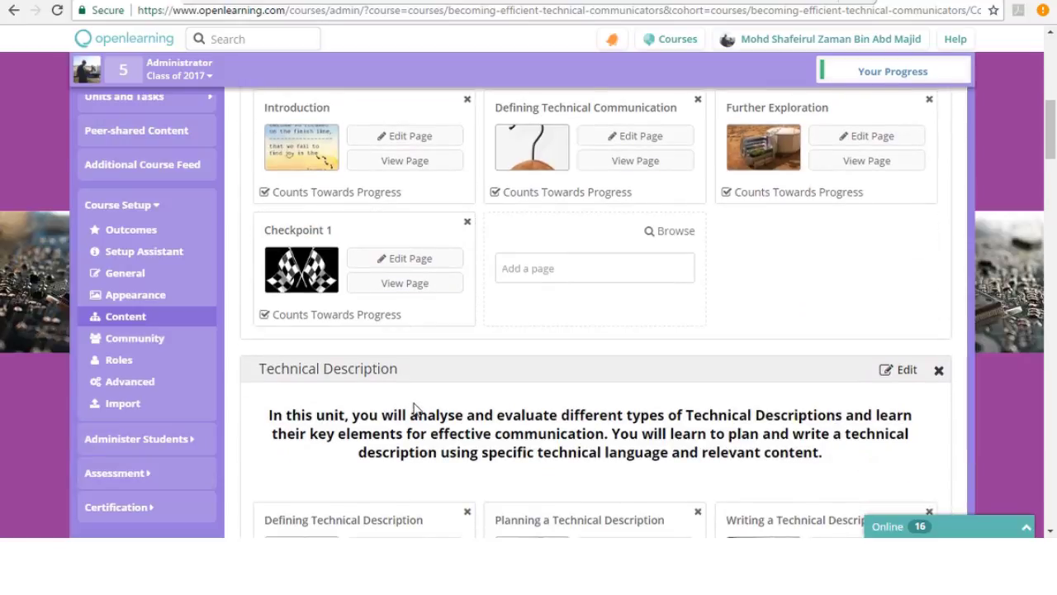
pyautogui.scroll(-2, 416, 410)
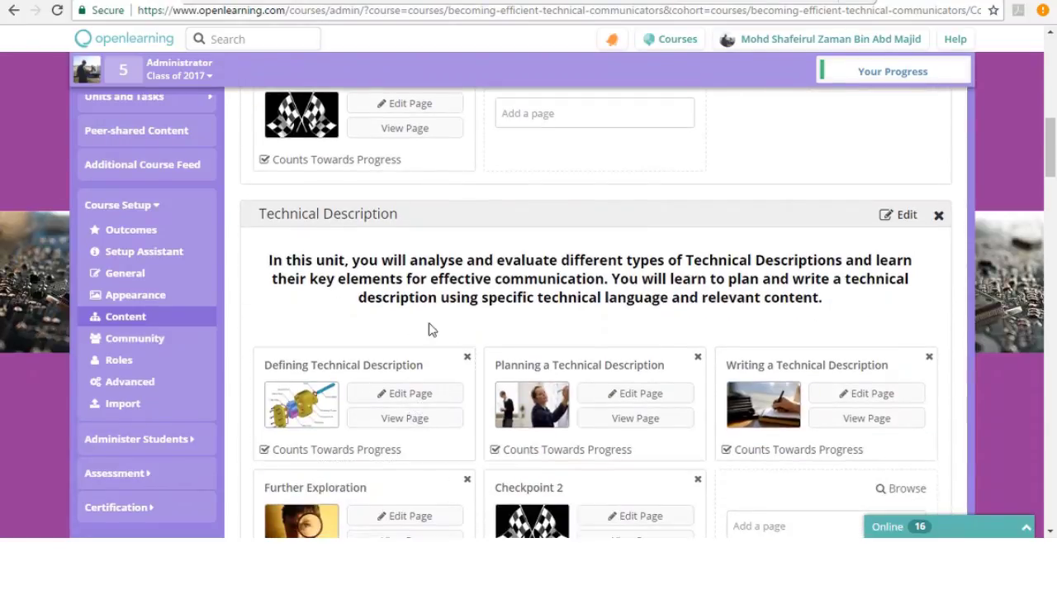
pyautogui.scroll(-18, 428, 328)
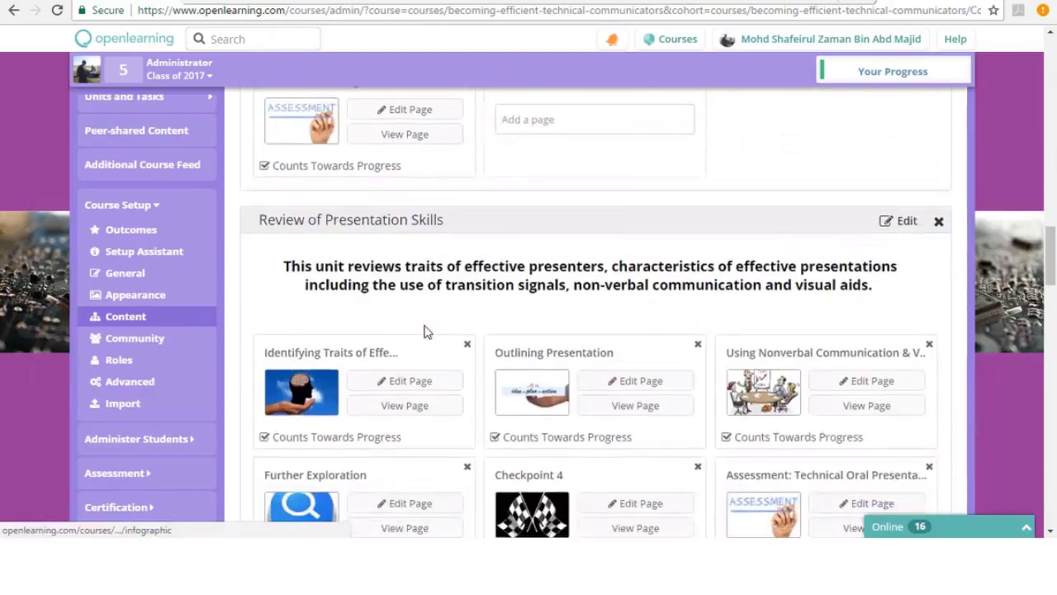
pyautogui.scroll(-15, 425, 325)
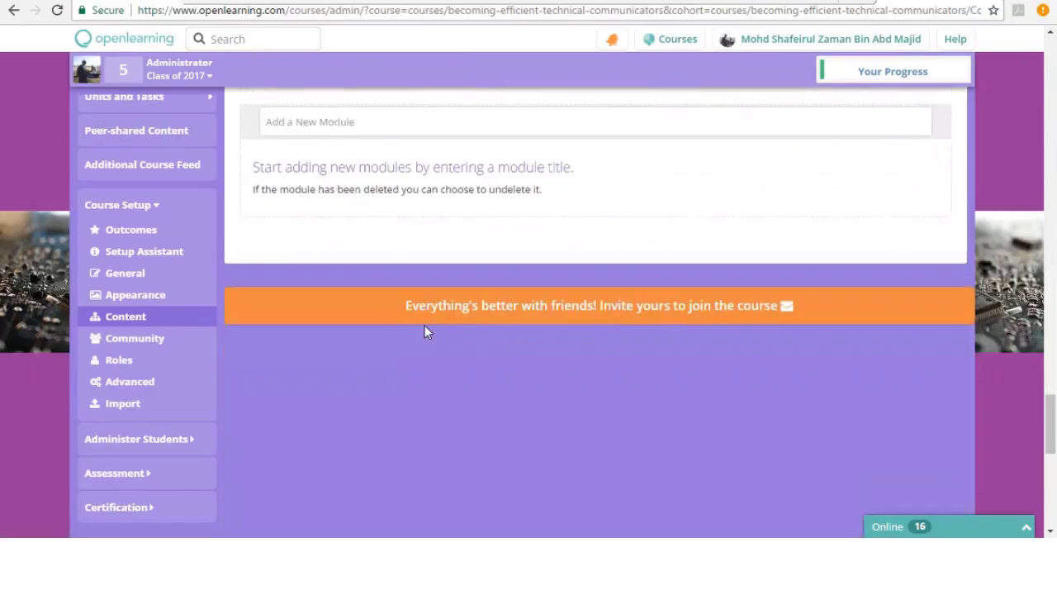
pyautogui.scroll(2, 424, 327)
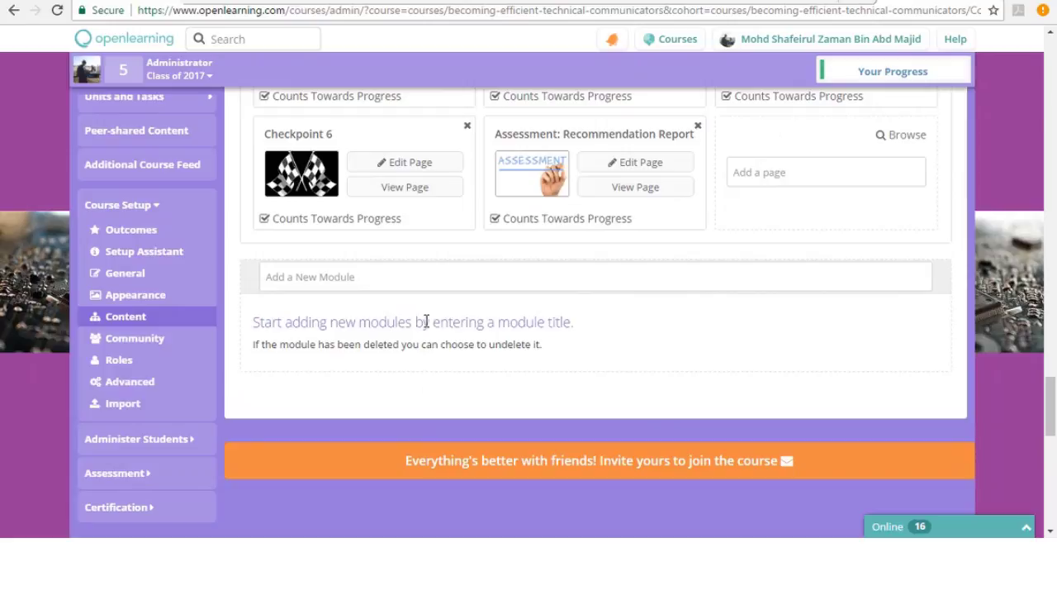
# Enter 'Testing' in Add a New Module to create the module at the end
pyautogui.click(376, 279)
pyautogui.write('Testin')
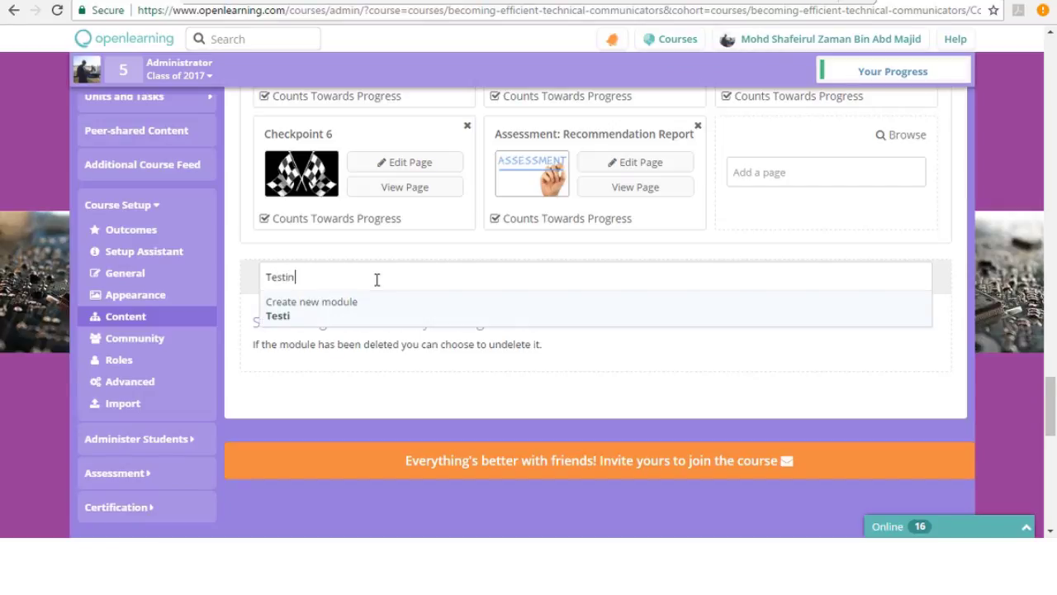
pyautogui.write('g')
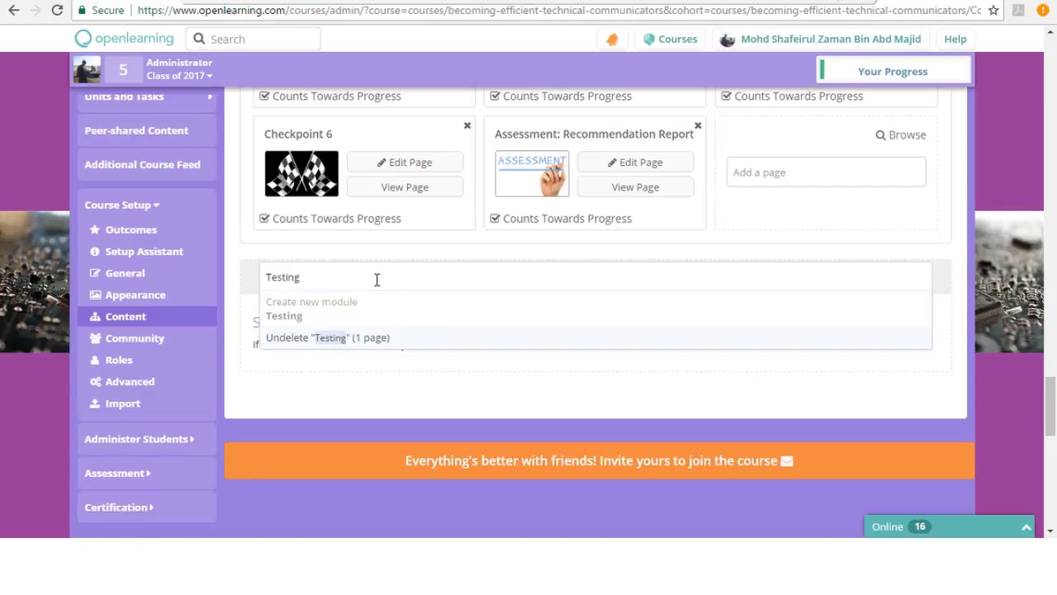
pyautogui.press('Return')
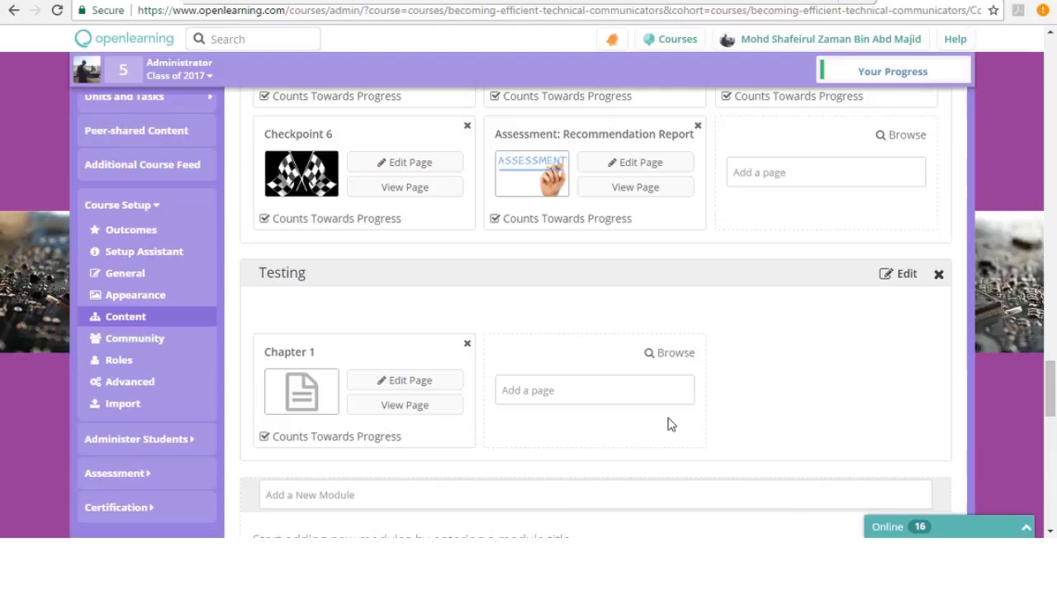
pyautogui.scroll(-2, 603, 381)
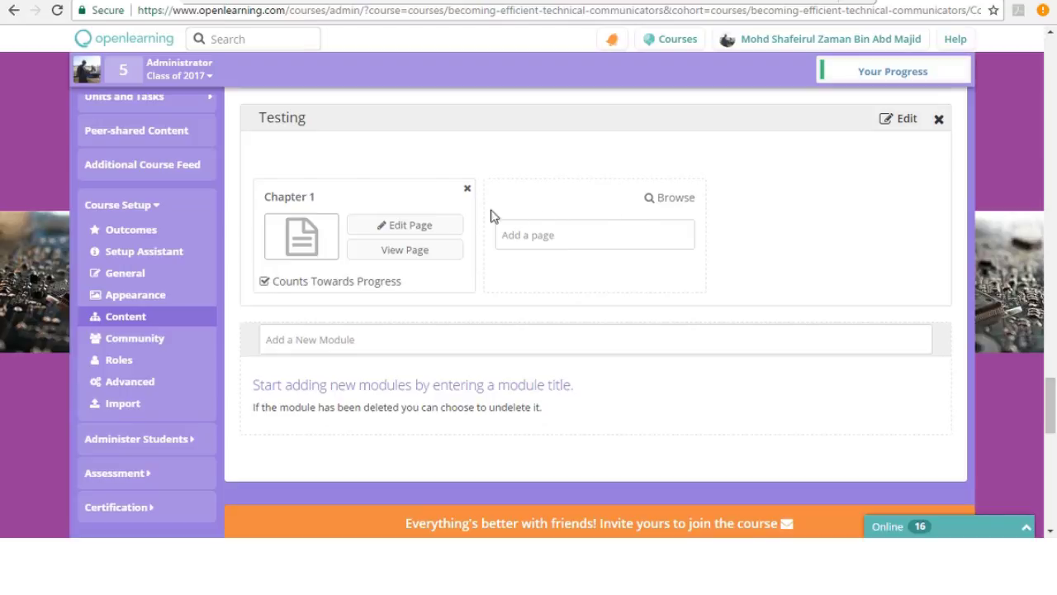
# Delete the default Chapter 1 page, dismiss the error, and create a 'Module 1' page
pyautogui.click(468, 188)
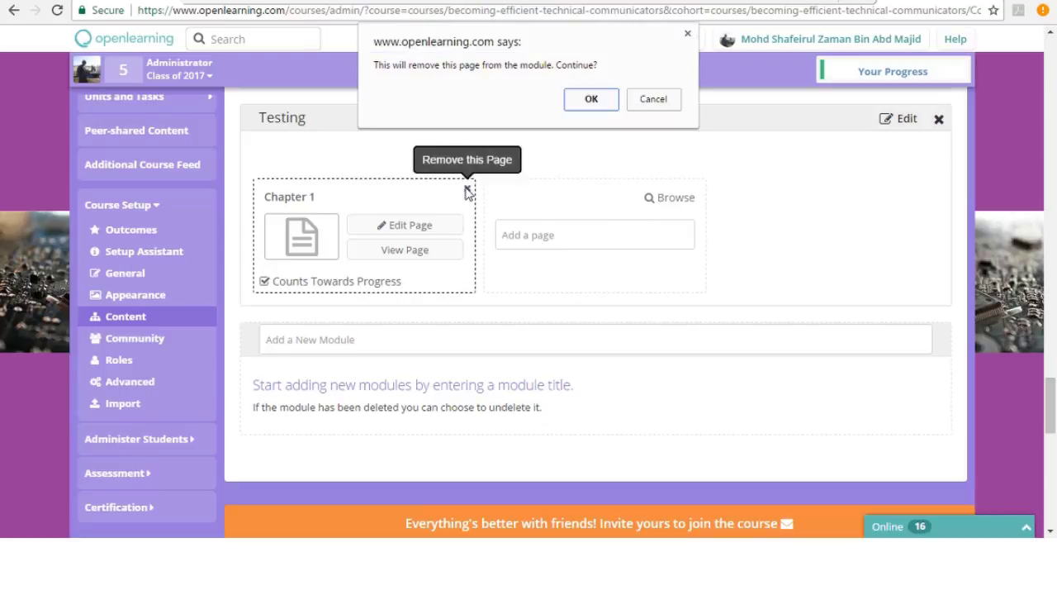
pyautogui.click(581, 104)
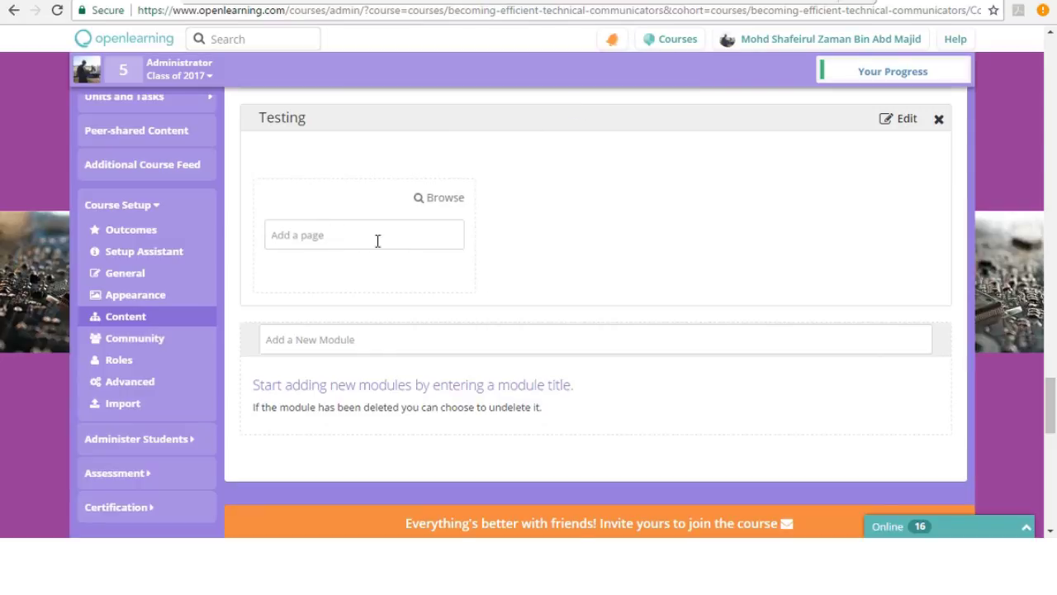
pyautogui.click(343, 237)
pyautogui.write('Chapt')
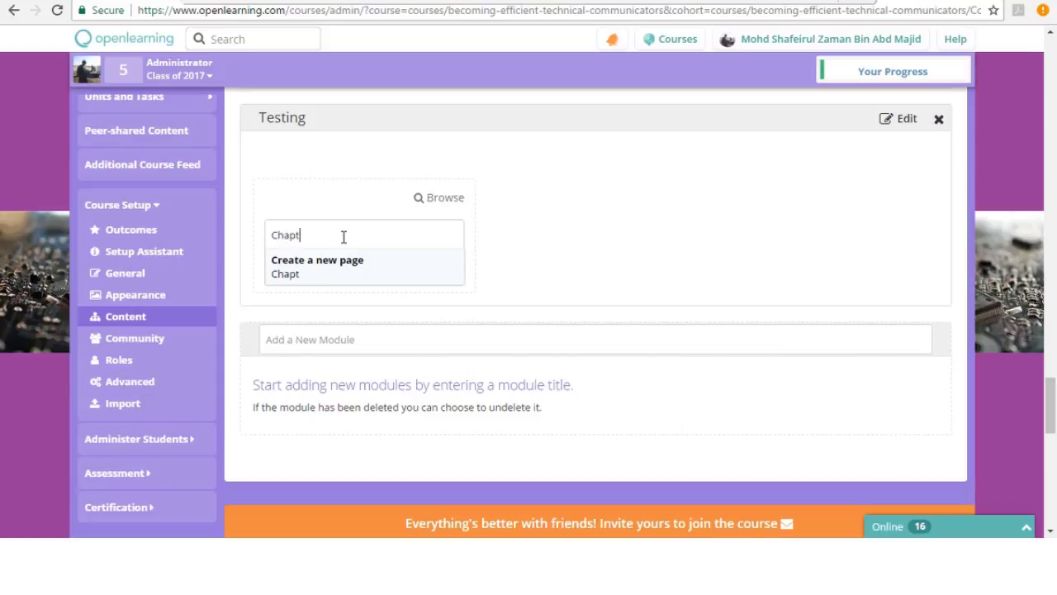
pyautogui.write('er 1')
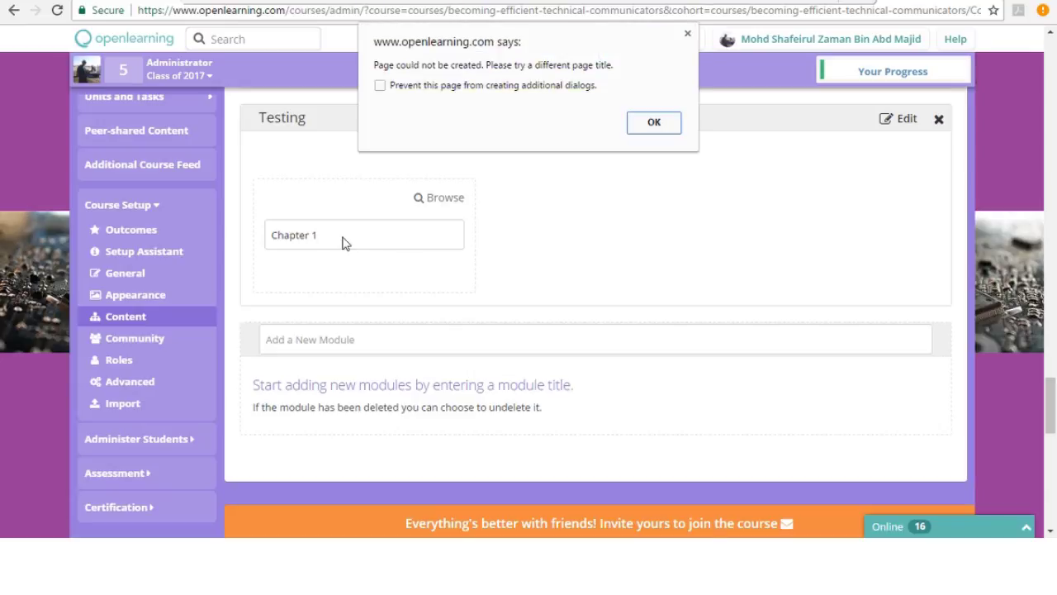
pyautogui.click(654, 123)
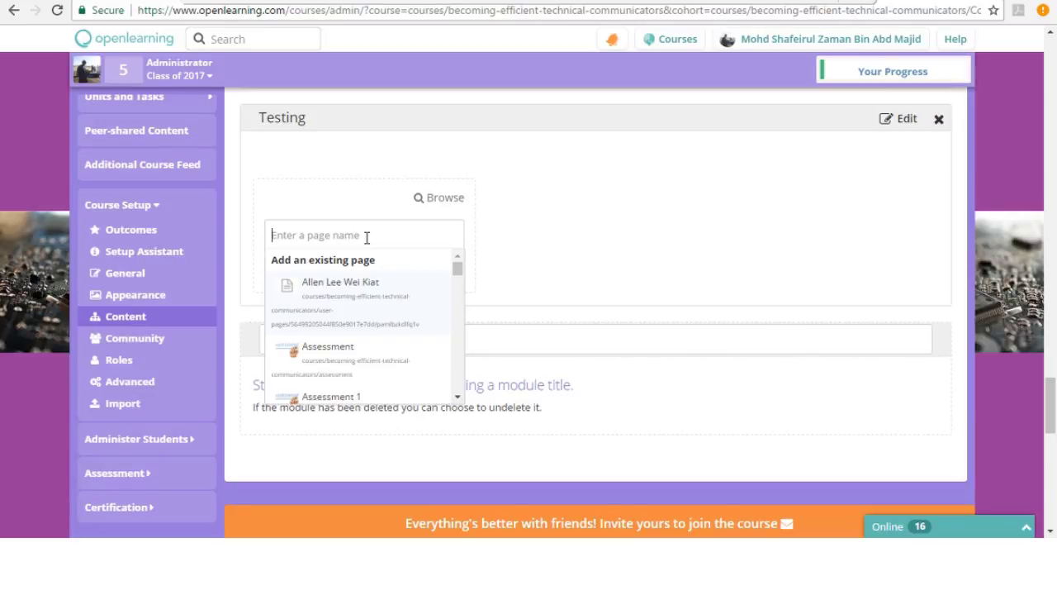
pyautogui.write('Module ')
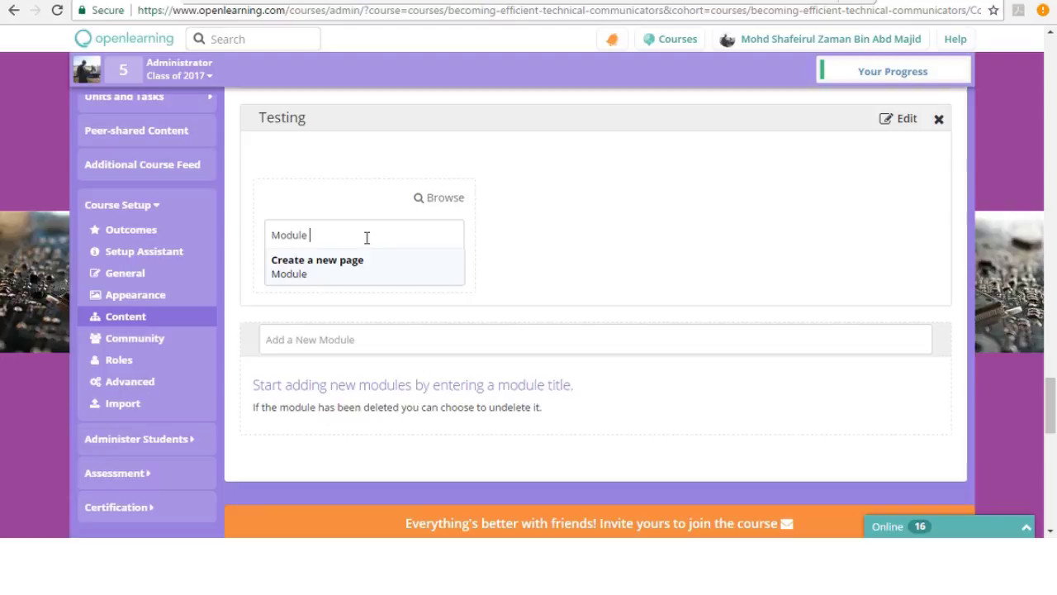
pyautogui.write('1')
pyautogui.press('Return')
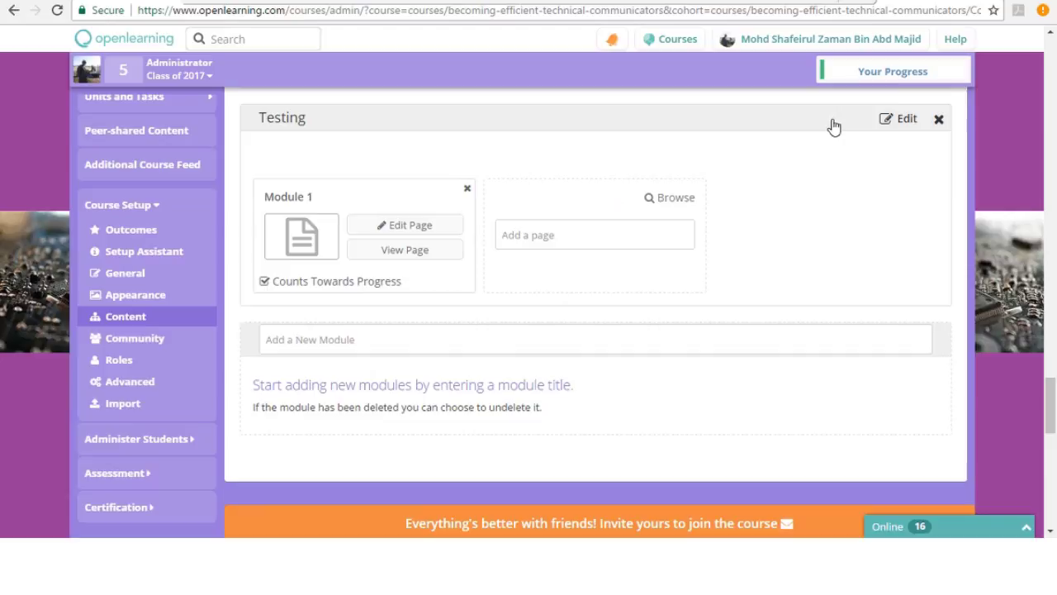
# Create a 'Module 2' page in Testing, then open Module 1 in the editor
pyautogui.moveTo(872, 79)
pyautogui.click(558, 235)
pyautogui.write('Mo')
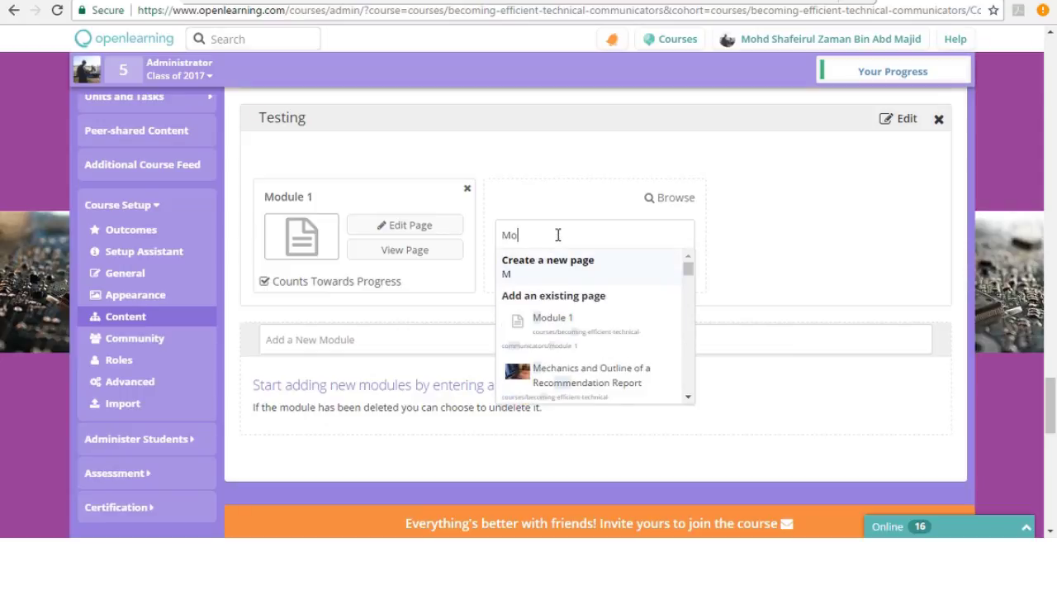
pyautogui.write('dule 2')
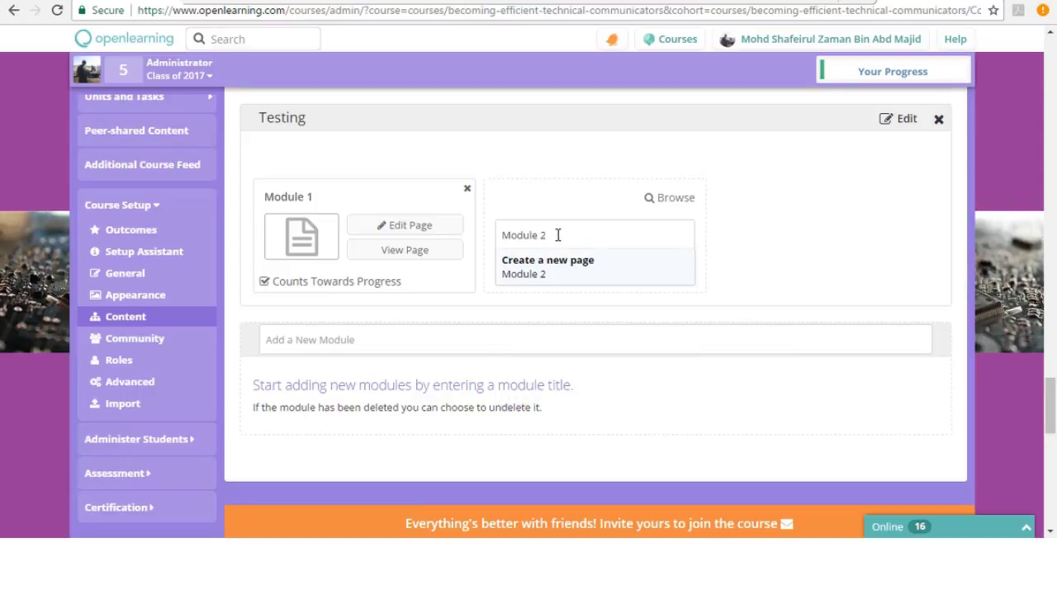
pyautogui.press('Return')
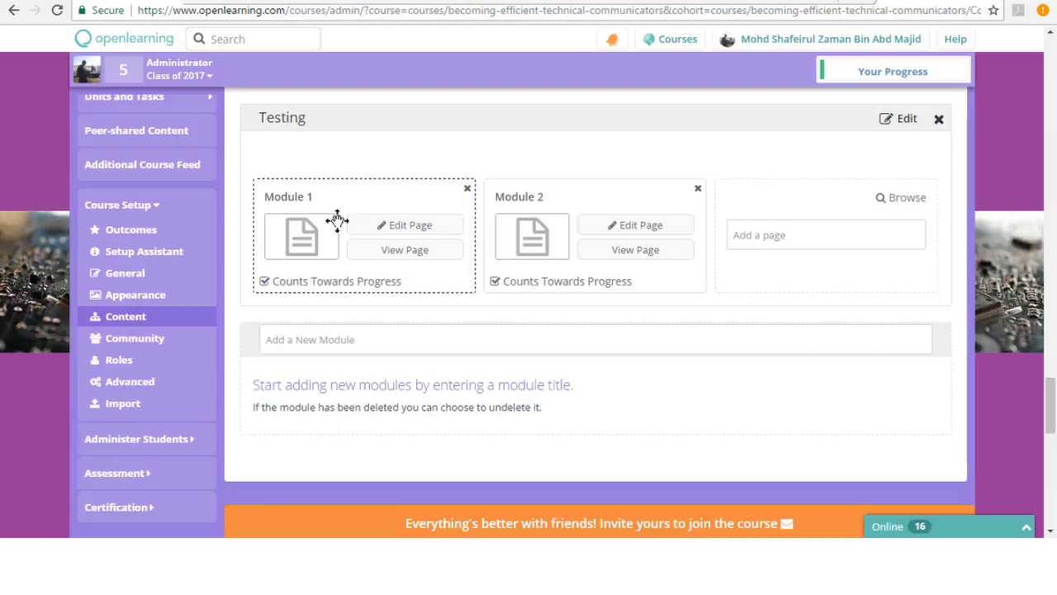
pyautogui.click(391, 228)
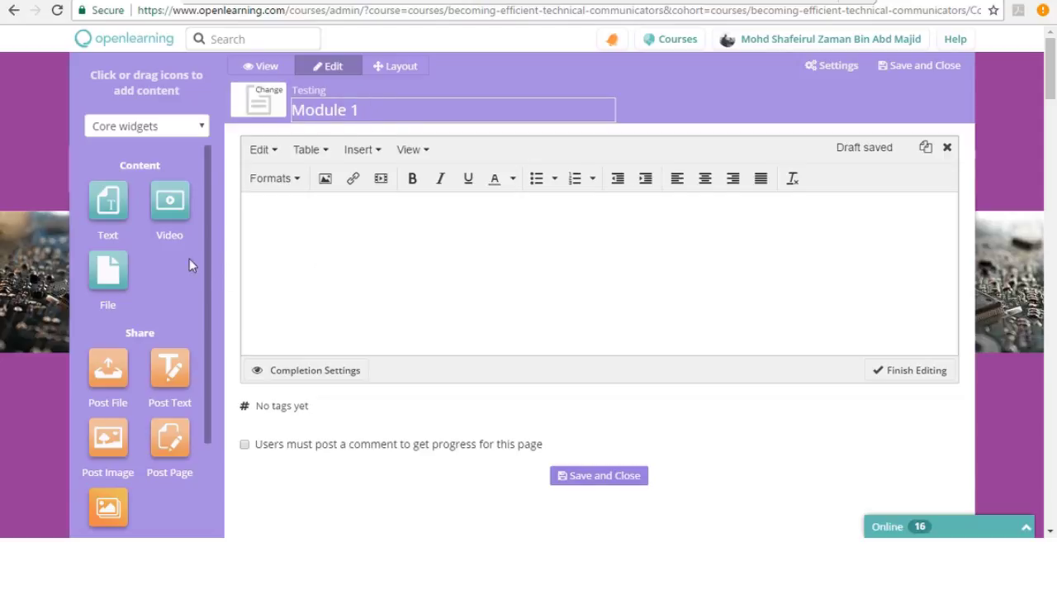
# Scroll the Module 1 page editor to check its single empty text block
pyautogui.scroll(-5, 132, 274)
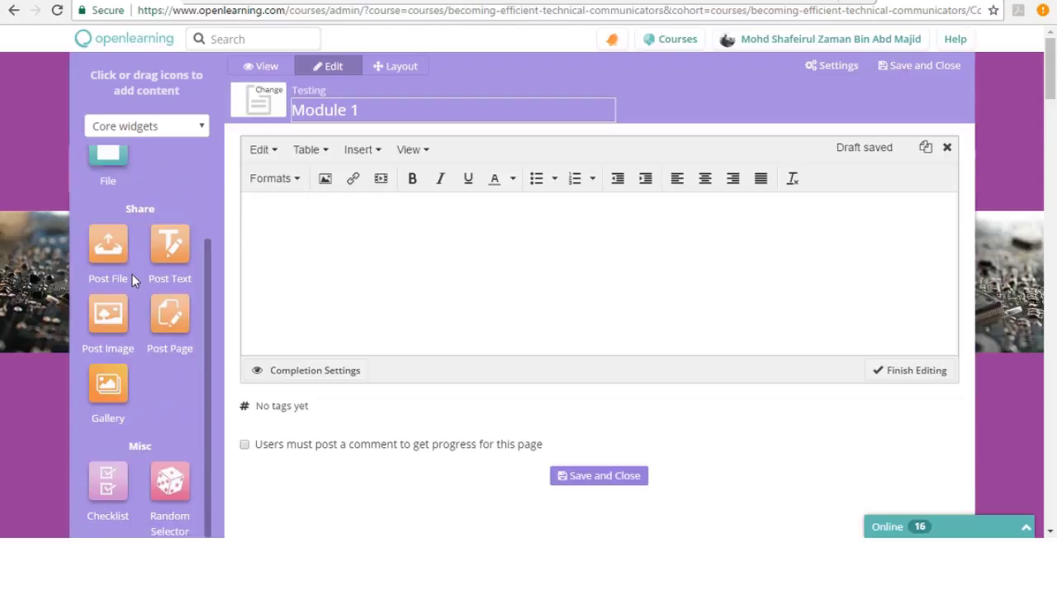
pyautogui.scroll(5, 132, 275)
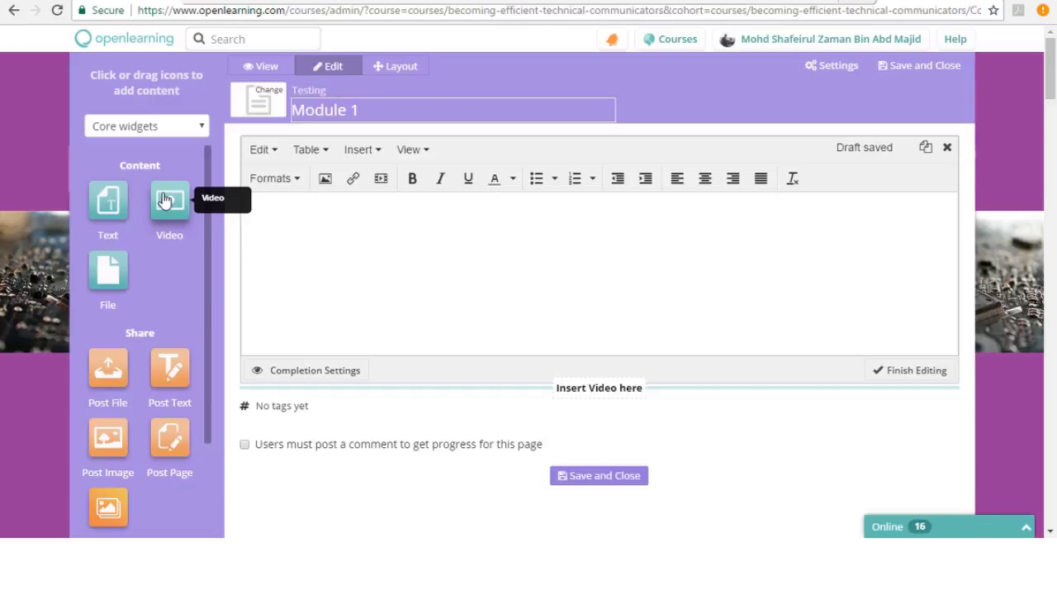
pyautogui.moveTo(167, 214); pyautogui.dragTo(603, 343)
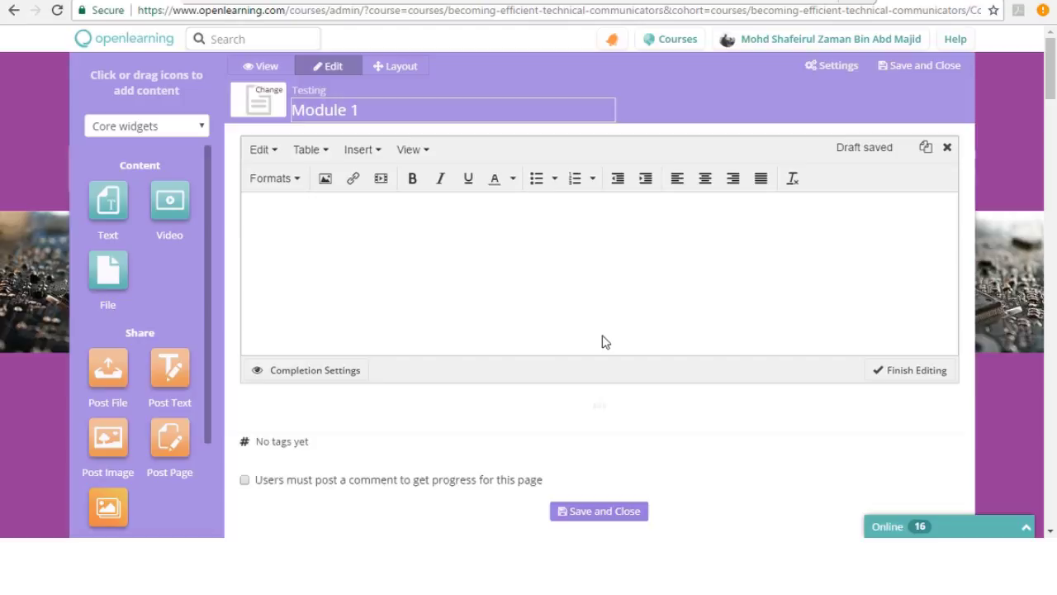
pyautogui.scroll(-2, 609, 389)
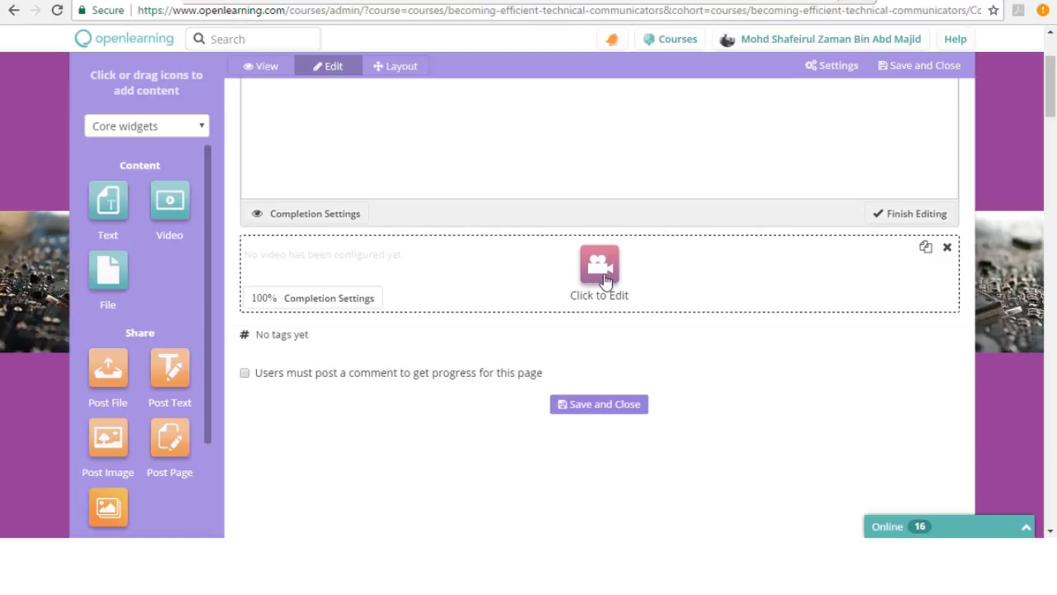
pyautogui.click(600, 264)
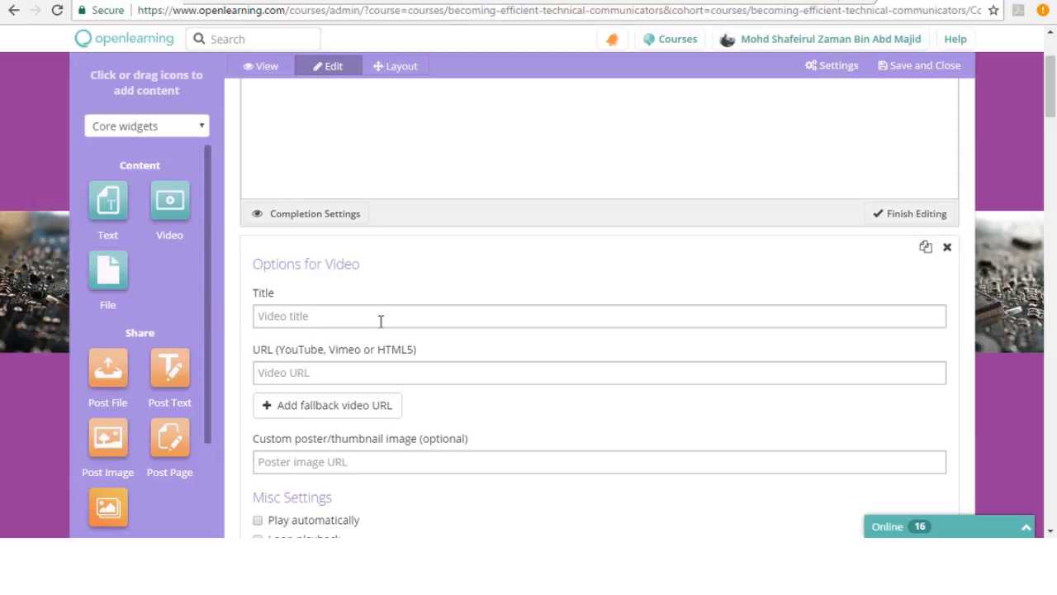
pyautogui.scroll(2, 381, 320)
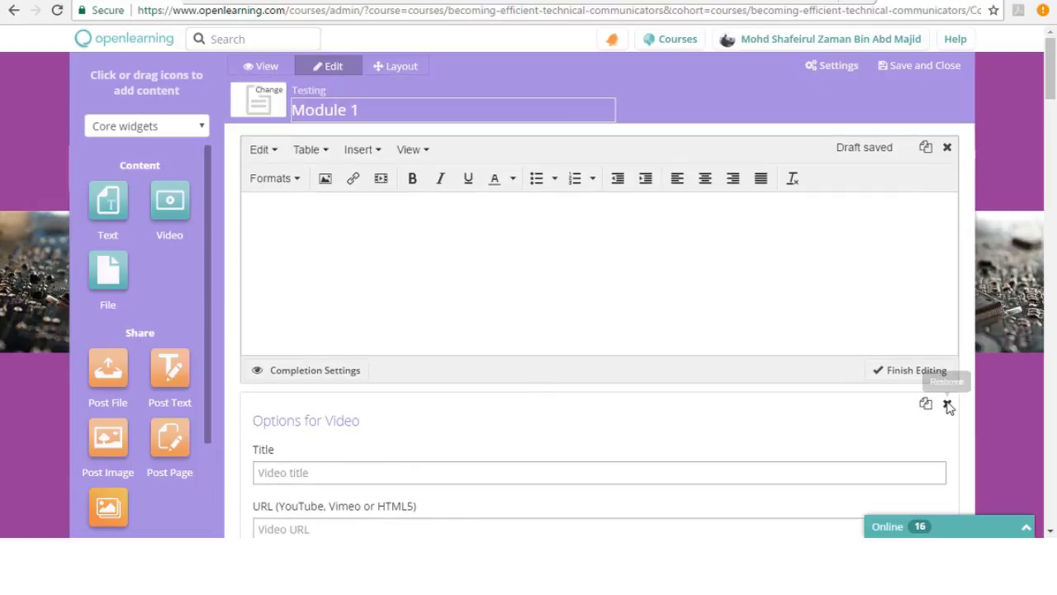
pyautogui.click(948, 404)
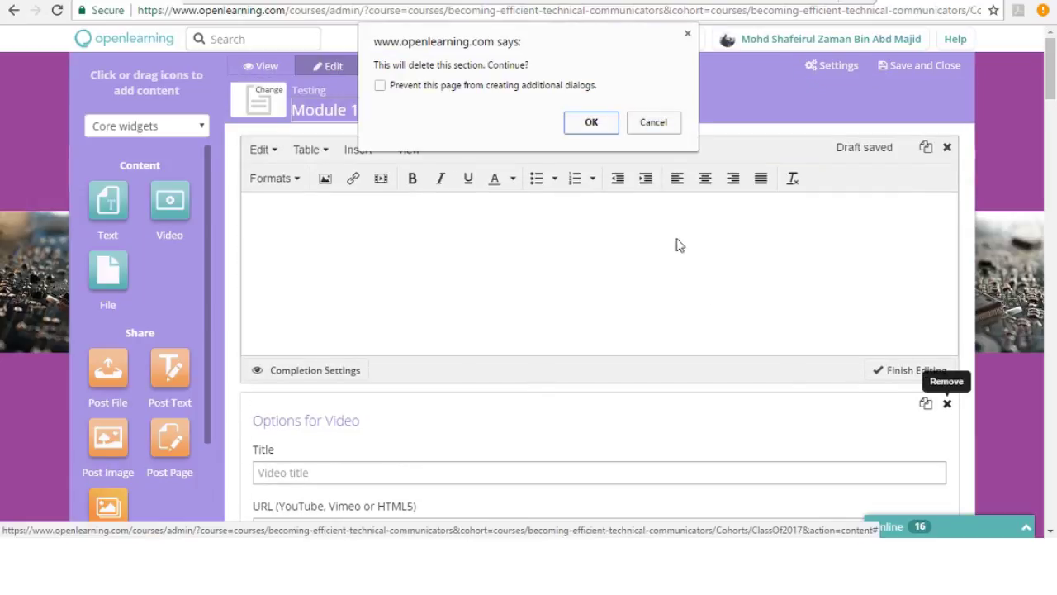
pyautogui.click(595, 122)
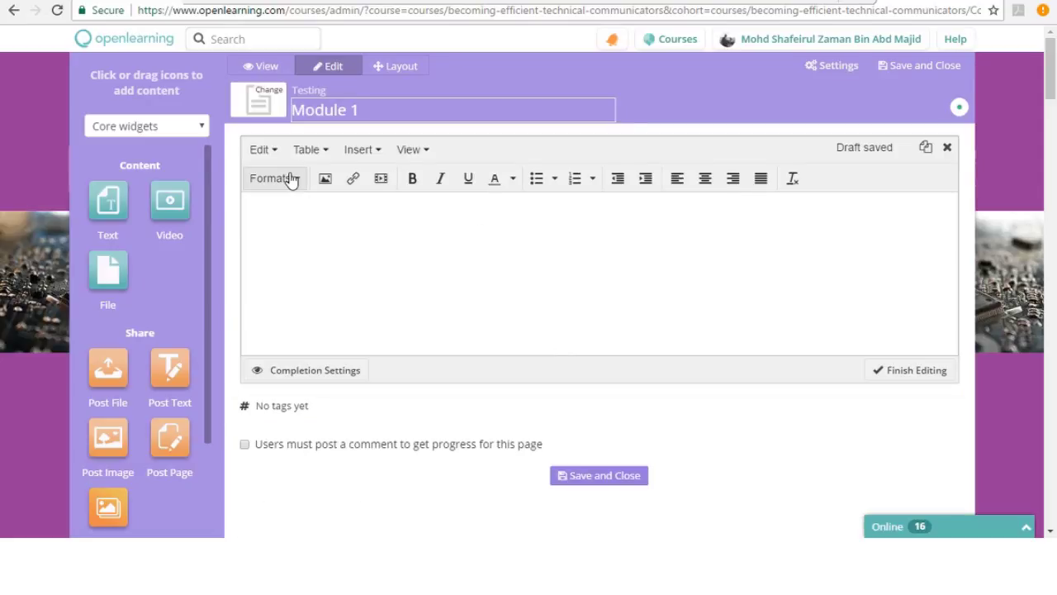
# Type 'This is the introduction to technical communication' in the page body, correcting the misspelled 'introduction'
pyautogui.click(299, 207)
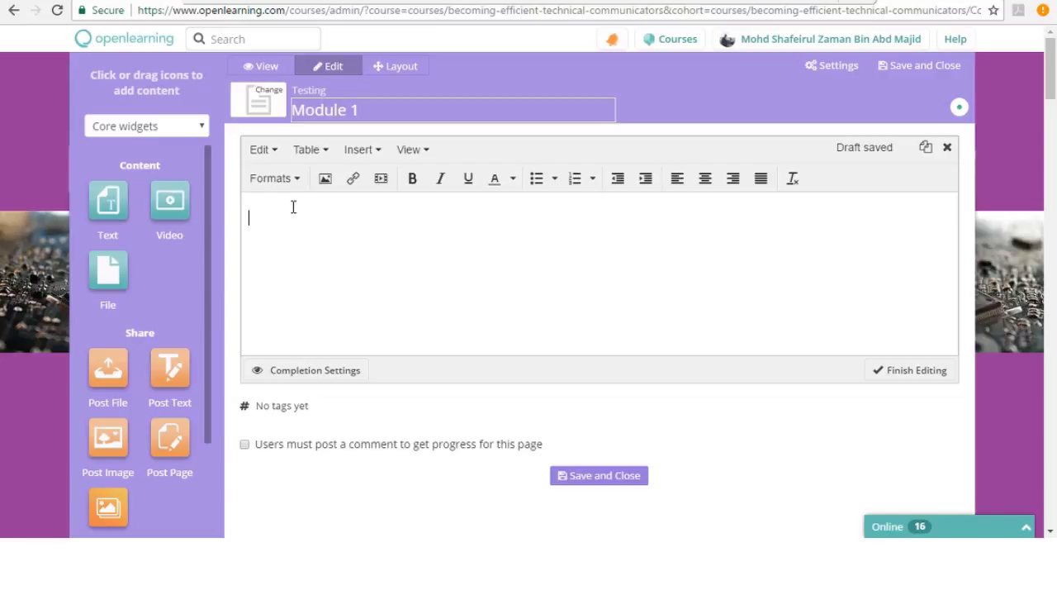
pyautogui.write('This is the intorduction to techn')
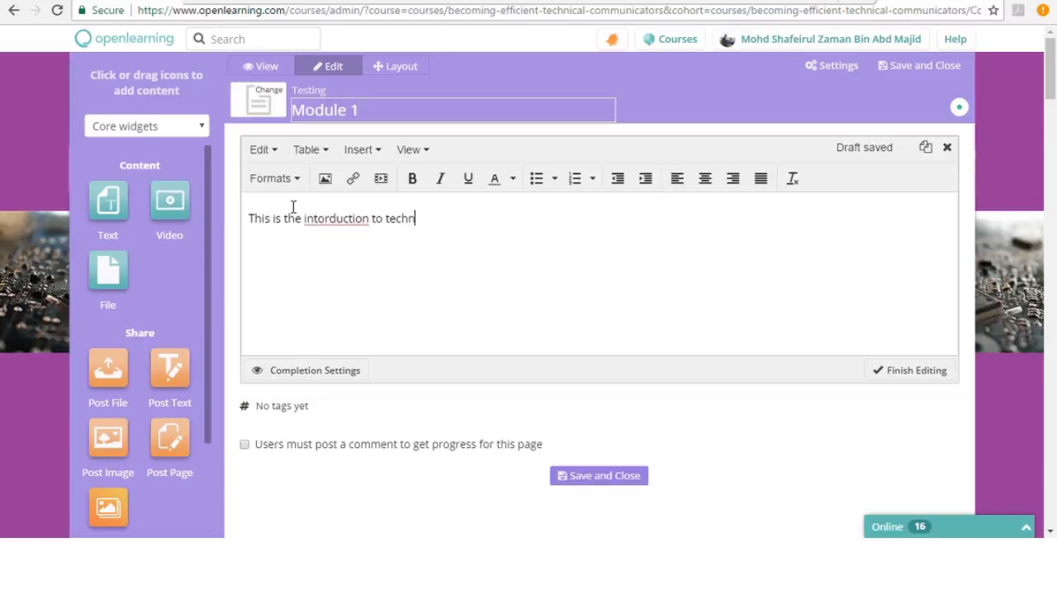
pyautogui.write('ical communica')
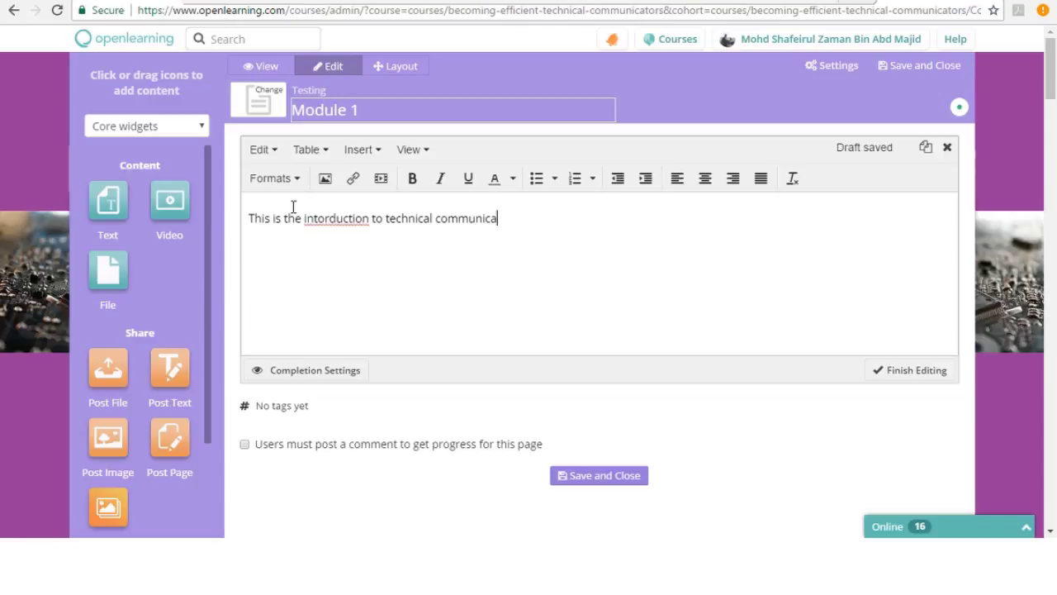
pyautogui.write('tion')
pyautogui.click(329, 218)
pyautogui.press('BackSpace')
pyautogui.press('BackSpace')
pyautogui.write('ro')
# End the first sentence with a period and add a paragraph 'By the end of this module, students will be able to....'
pyautogui.click(520, 218)
pyautogui.write('.')
pyautogui.press('Return')
pyautogui.write('By the end ')
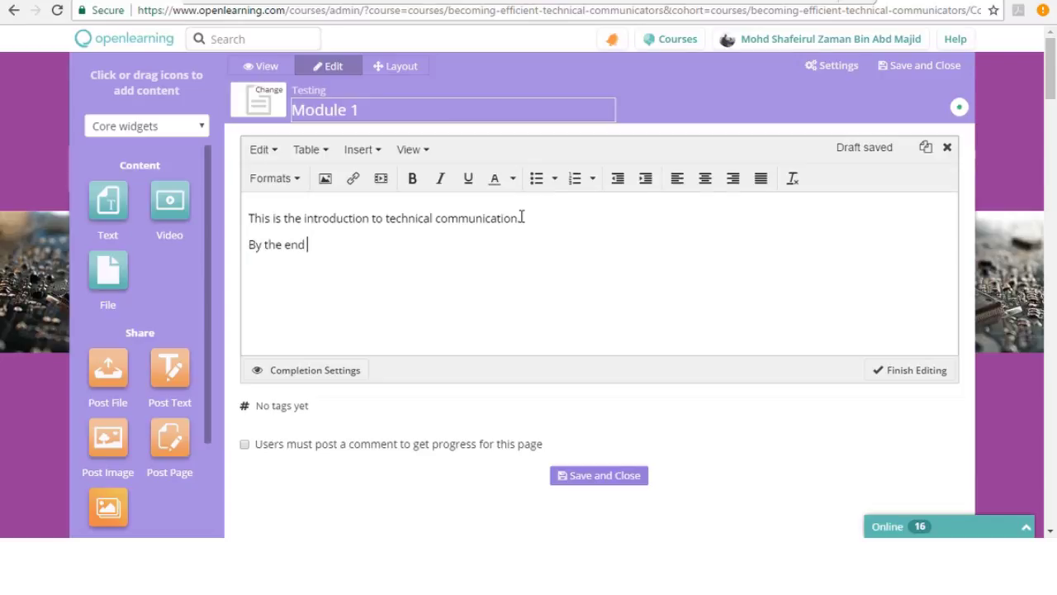
pyautogui.write('of this module, studen')
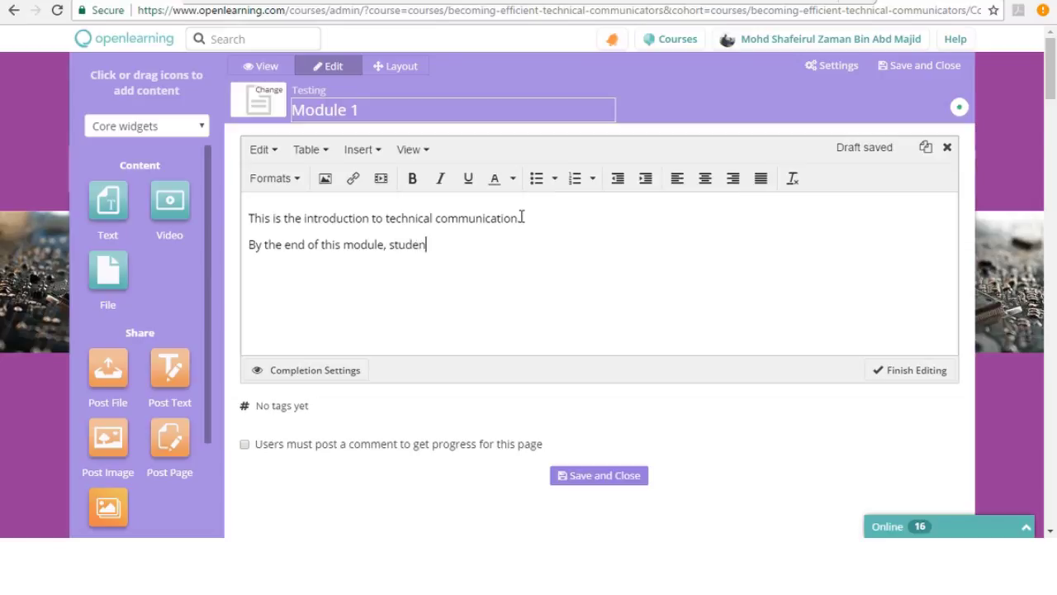
pyautogui.write('ts will be able to....')
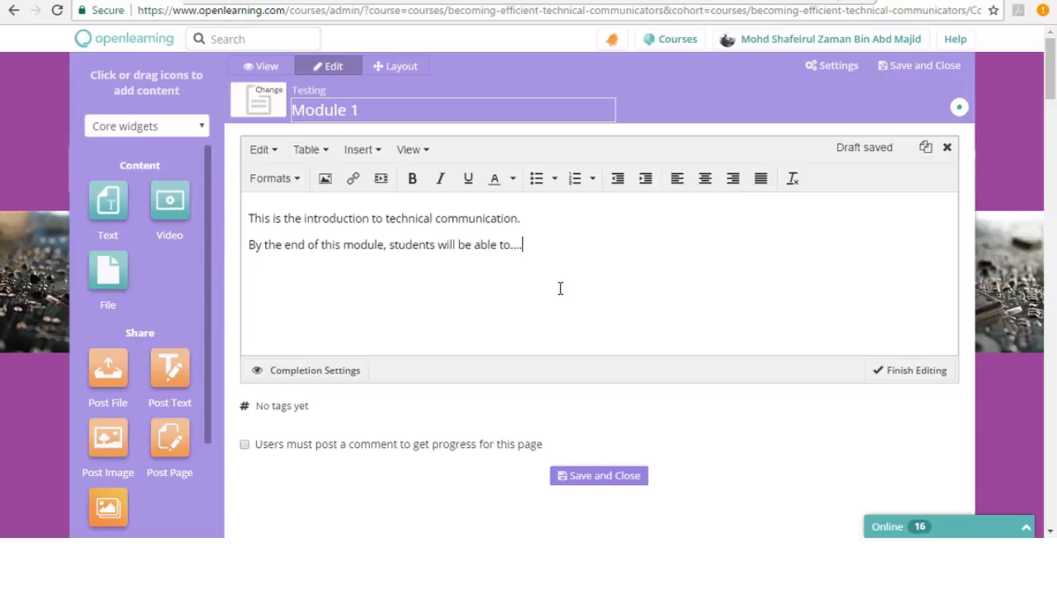
# Finish editing the text block, then save and close the Module 1 page
pyautogui.click(891, 372)
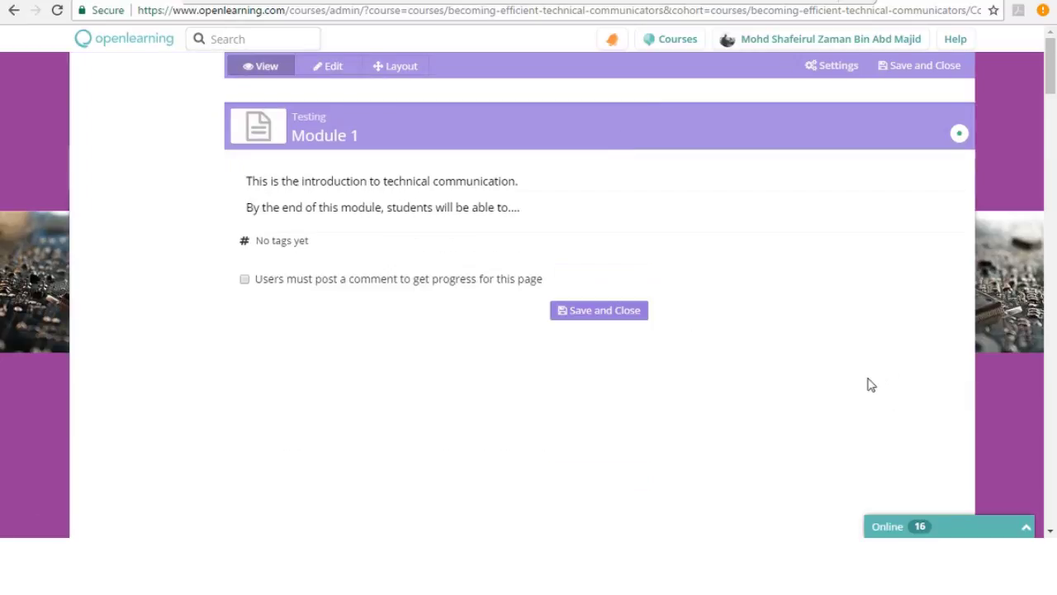
pyautogui.click(586, 316)
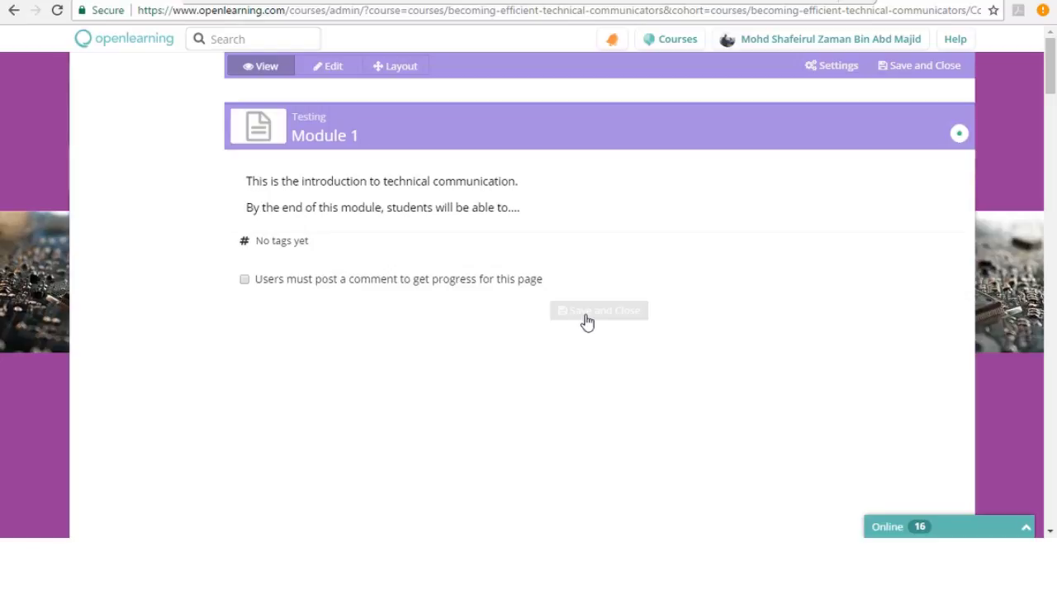